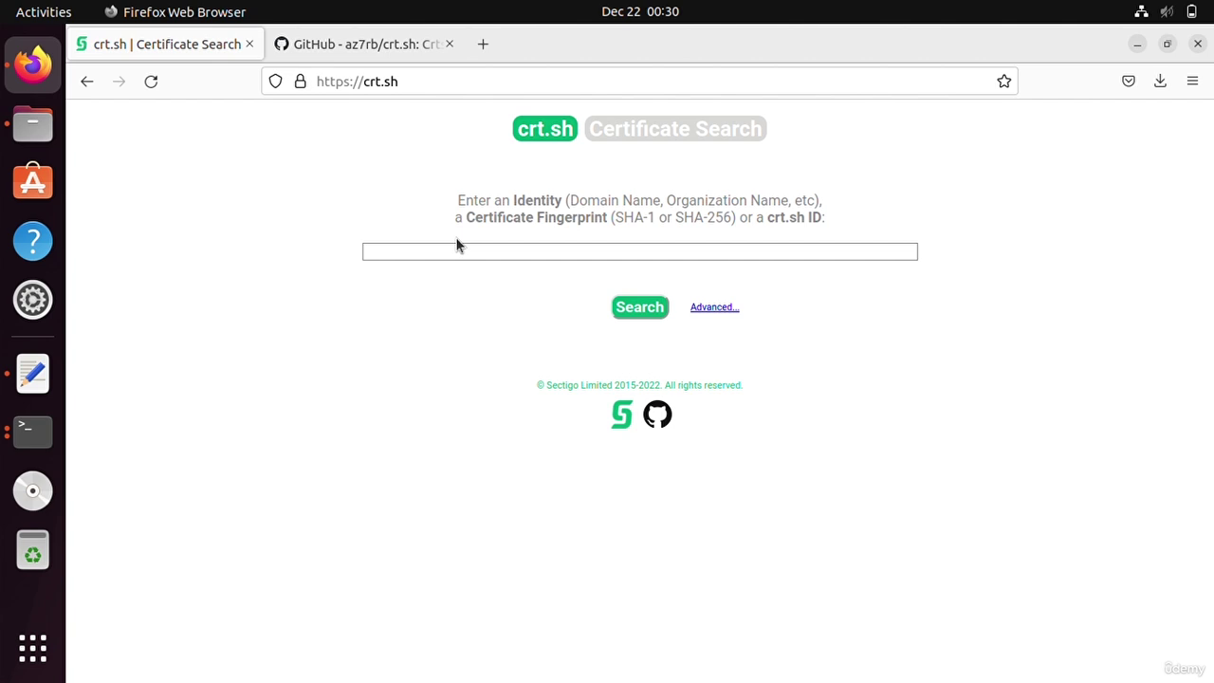
Step: Run a crt.sh certificate search for the identity hackerone.com
left_click(370, 81)
left_click_drag(370, 82, 428, 81)
left_click(428, 82)
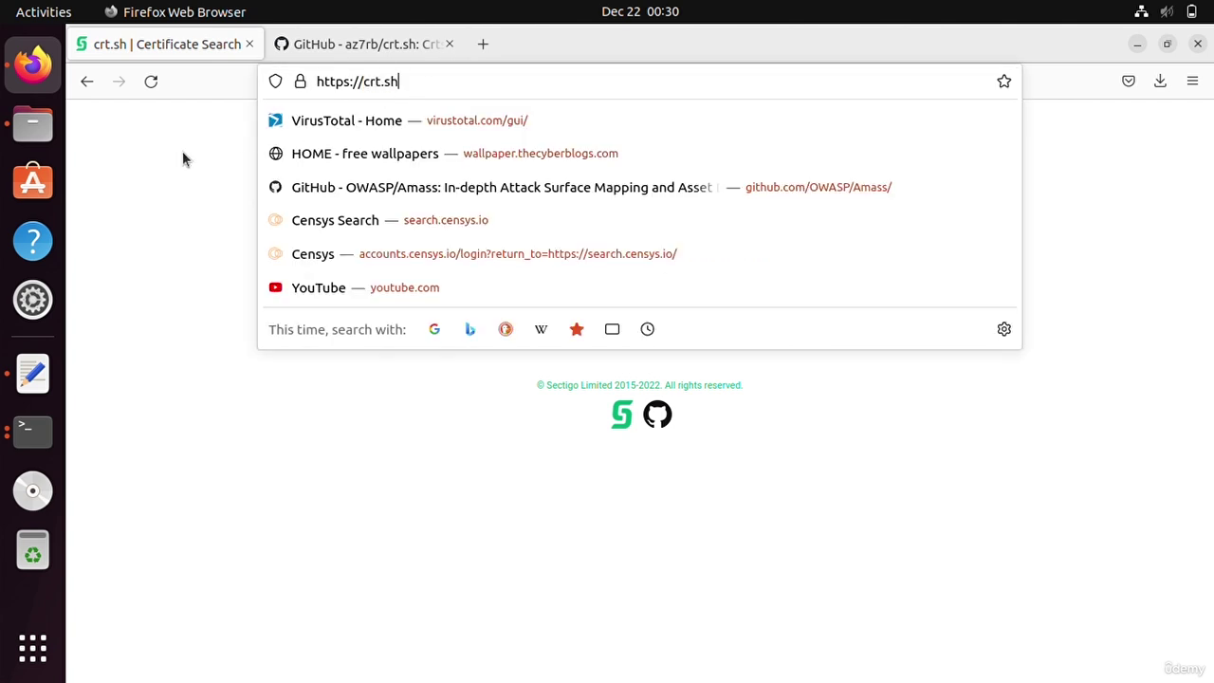
left_click(176, 156)
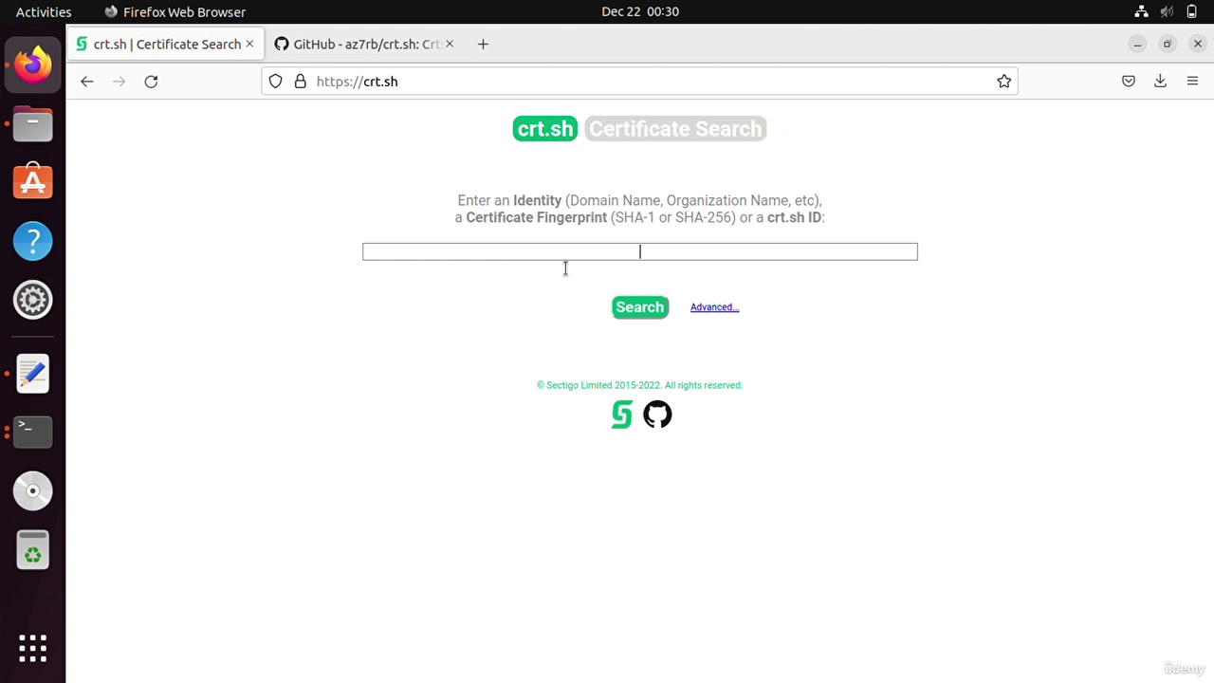
type("hackerone.com")
key("Return")
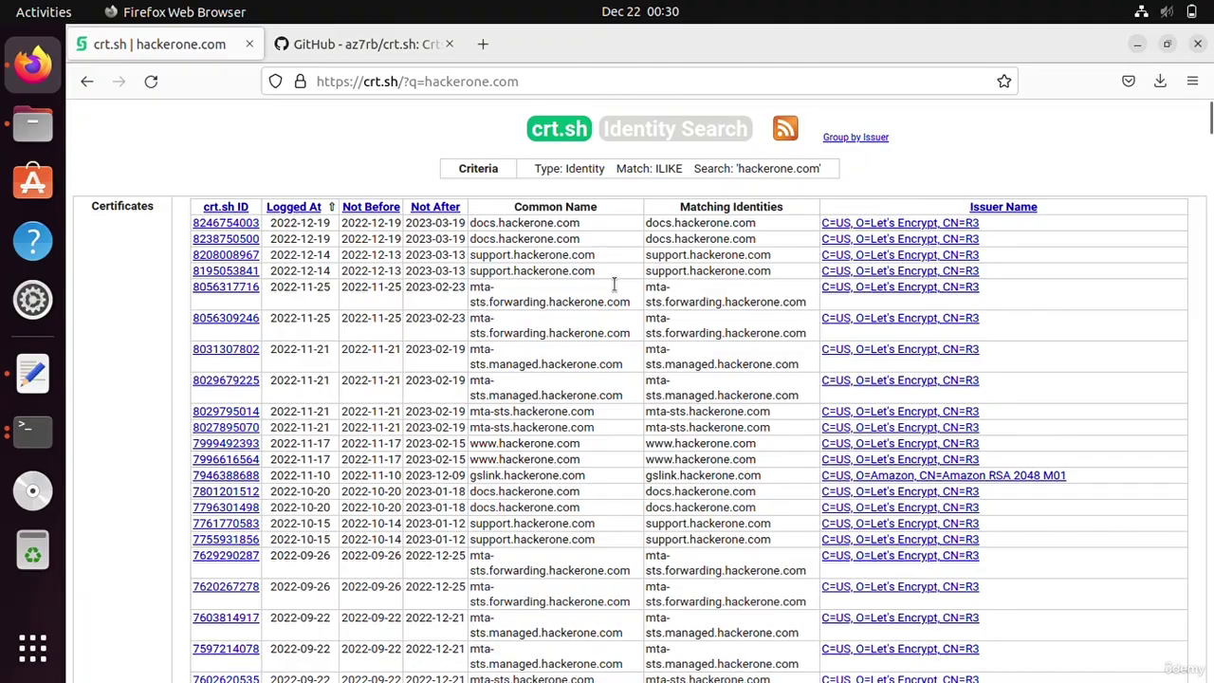
Step: Scroll down through the hackerone.com certificate results table
left_click_drag(482, 230, 544, 318)
left_click(545, 318)
scroll(534, 306, "down", 5)
scroll(534, 306, "down", 15)
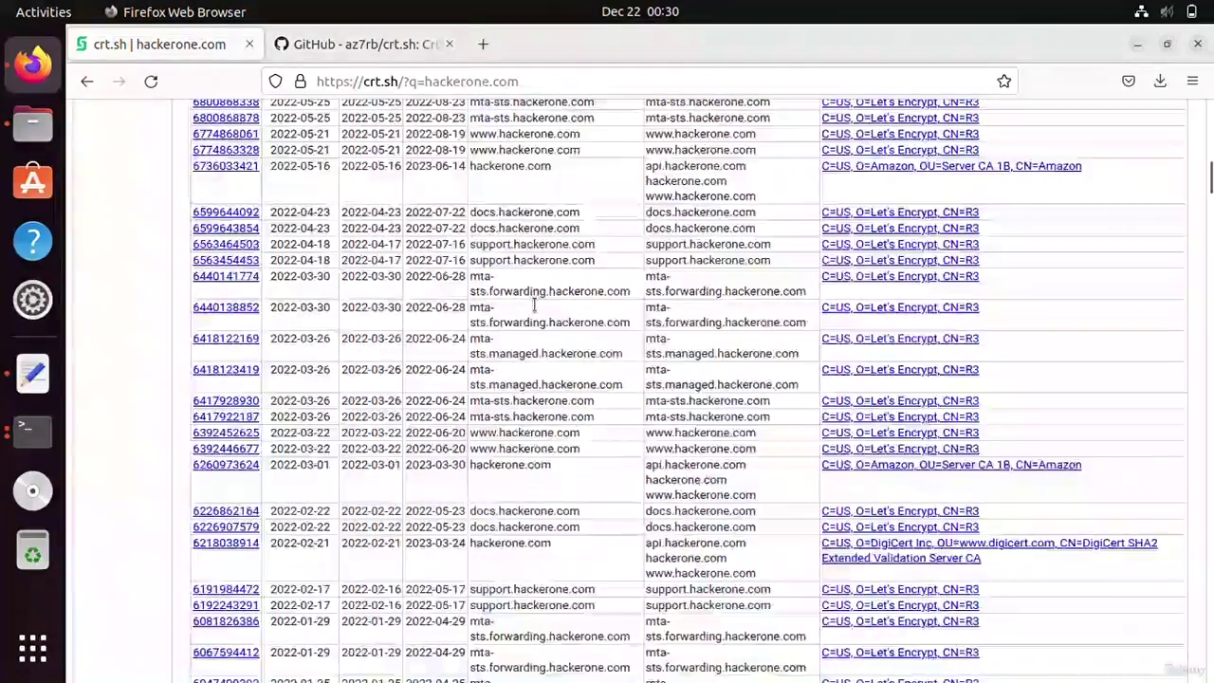
scroll(531, 304, "down", 15)
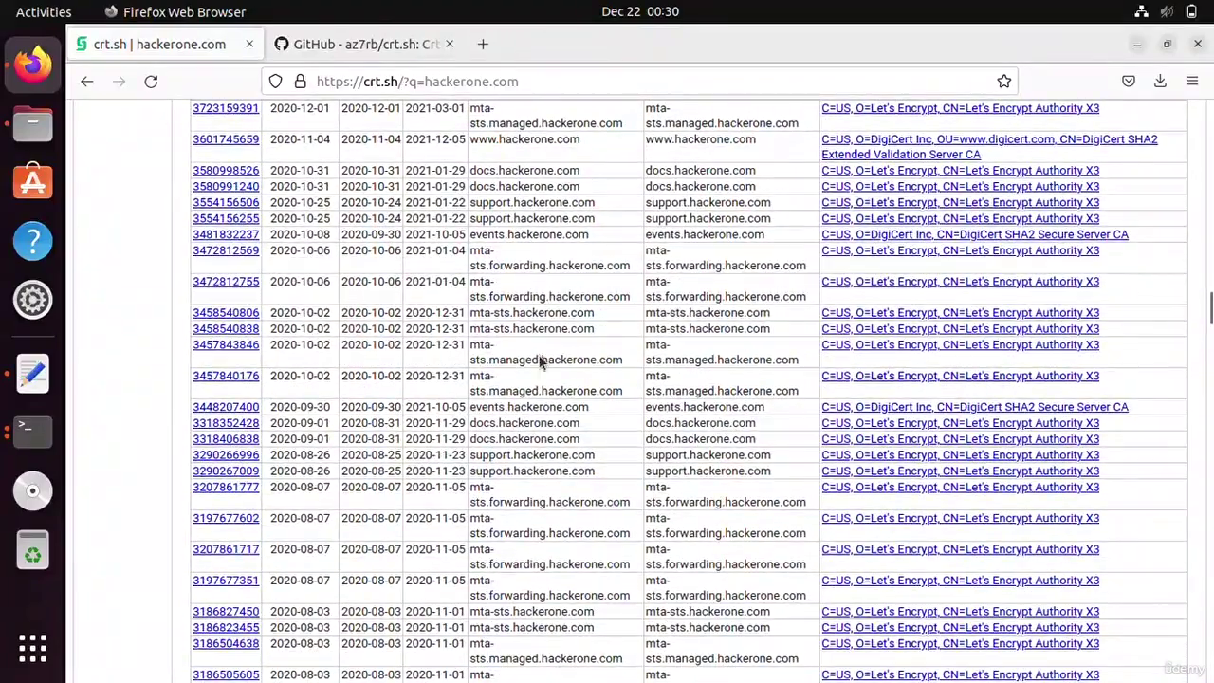
scroll(527, 378, "down", 10)
scroll(529, 378, "down", 2)
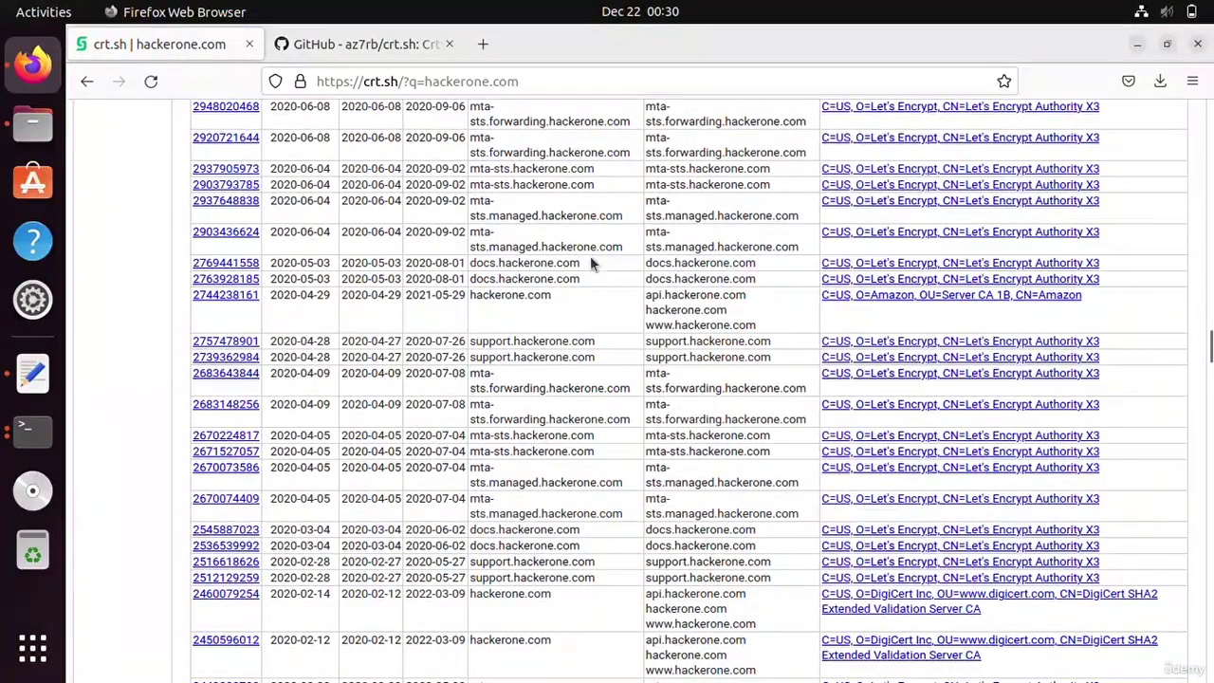
Step: Highlight several subdomain result rows and scroll back to the top of the table
left_click_drag(590, 255, 516, 315)
left_click(507, 267)
left_click(499, 363)
left_click_drag(499, 363, 489, 355)
left_click(482, 406)
scroll(539, 495, "down", 8)
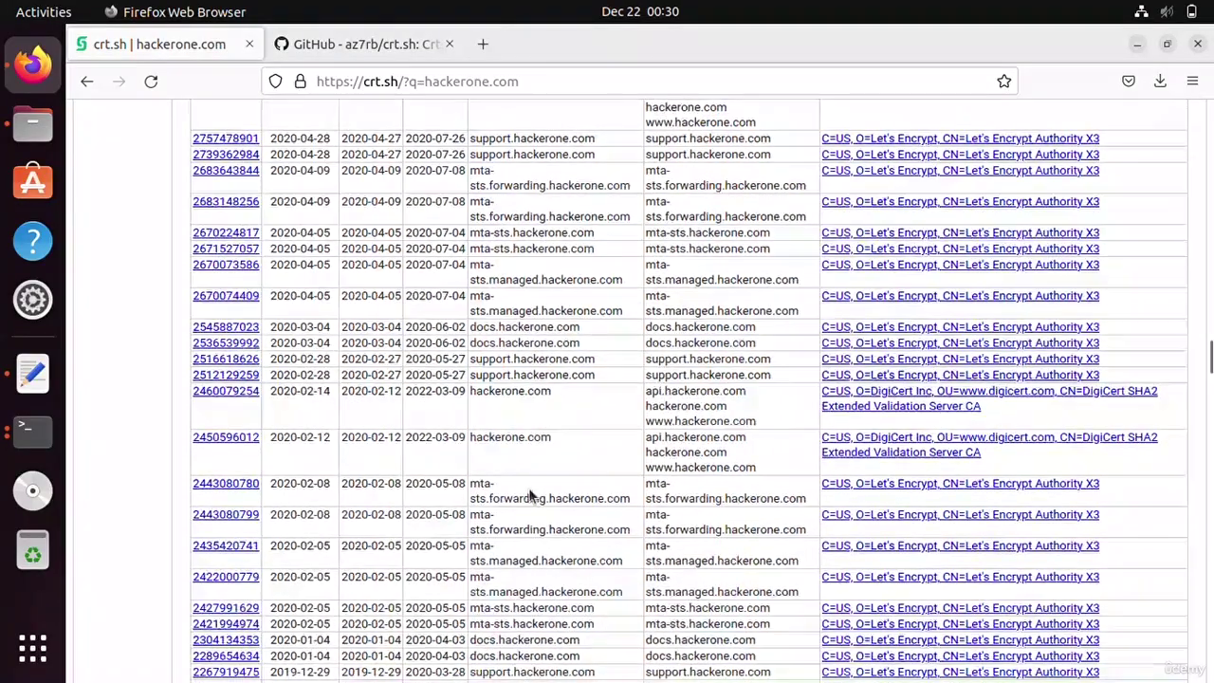
scroll(521, 488, "up", 20)
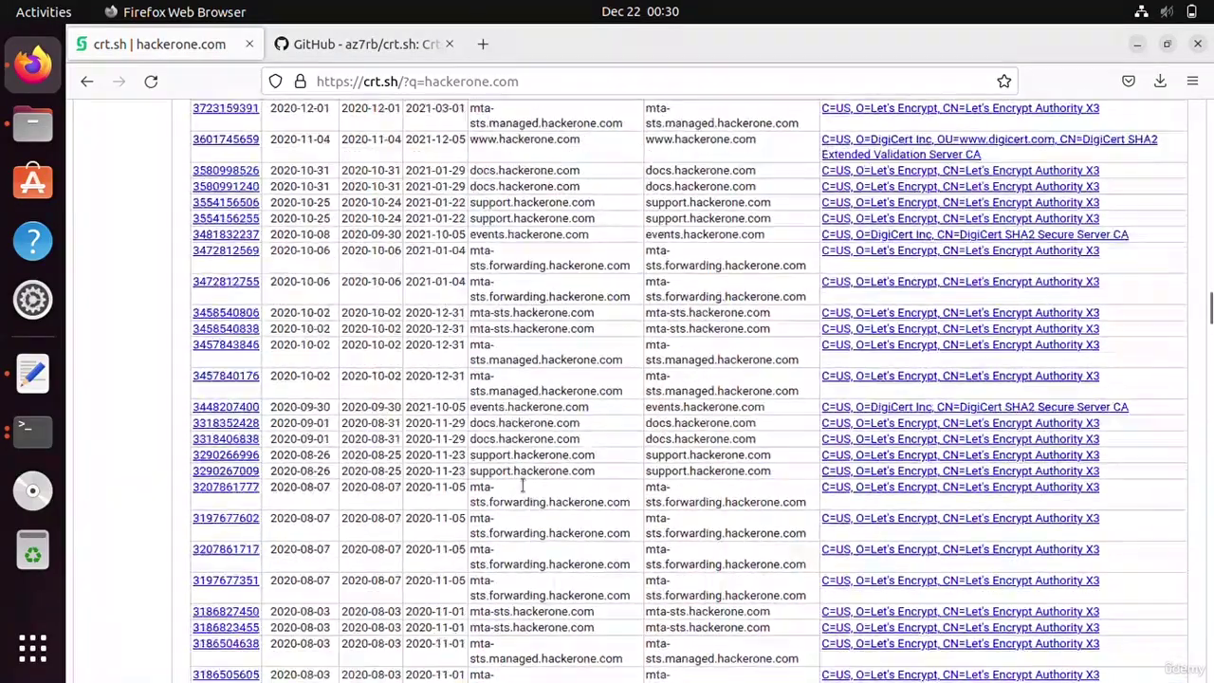
scroll(522, 477, "up", 5)
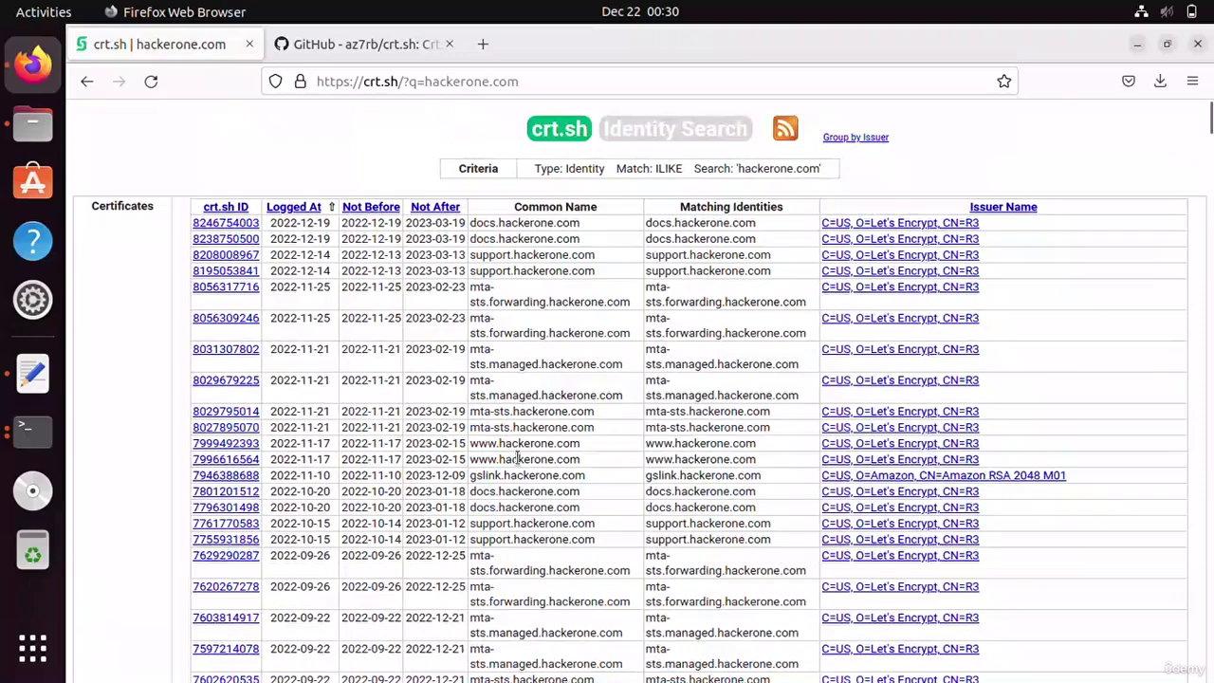
left_click_drag(485, 233, 642, 375)
left_click(642, 375)
Step: On the crt.sh GitHub repository page, copy the README's Step 1 git clone command
left_click(352, 49)
left_click_drag(140, 195, 197, 201)
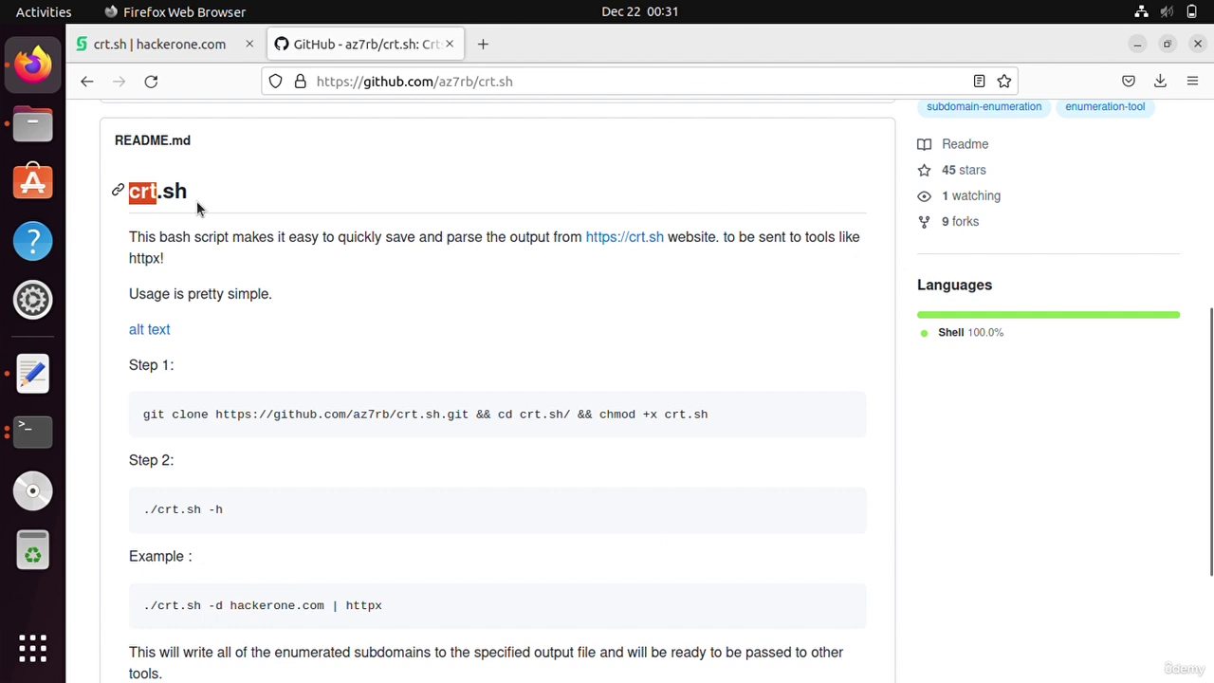
left_click(212, 200)
left_click(494, 85)
left_click_drag(512, 83, 325, 92)
left_click(216, 183)
left_click(844, 417)
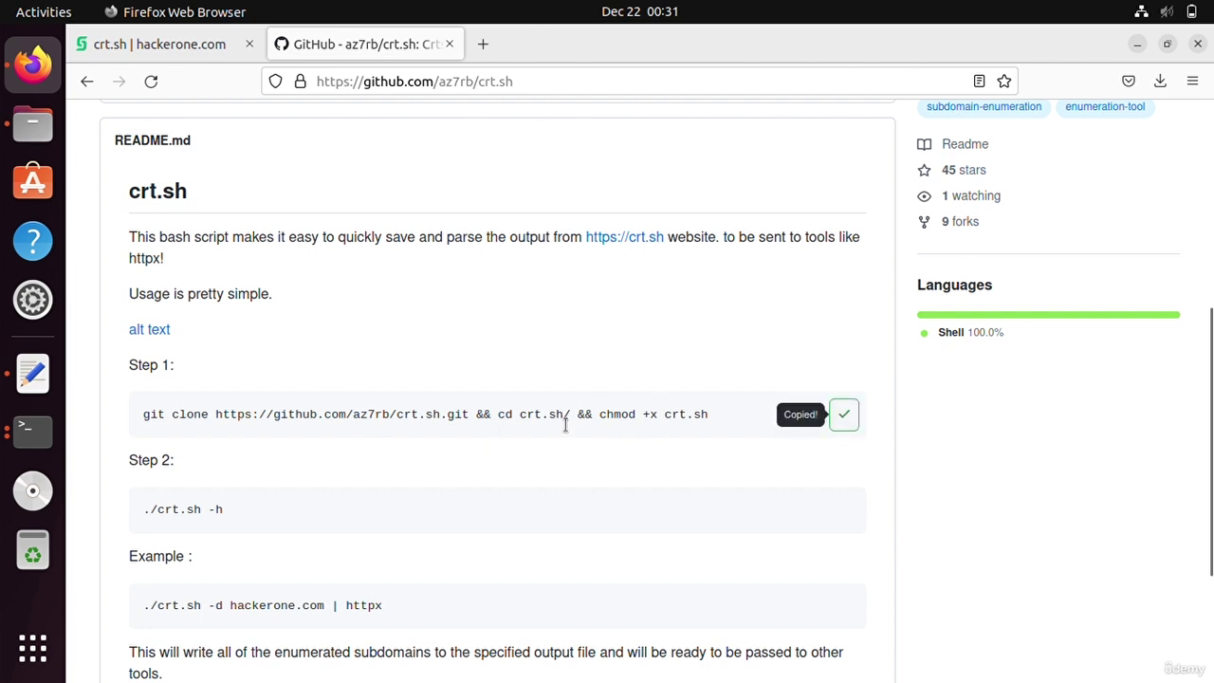
Step: Paste and run the git clone command, which fails because crt.sh already exists
left_click(28, 428)
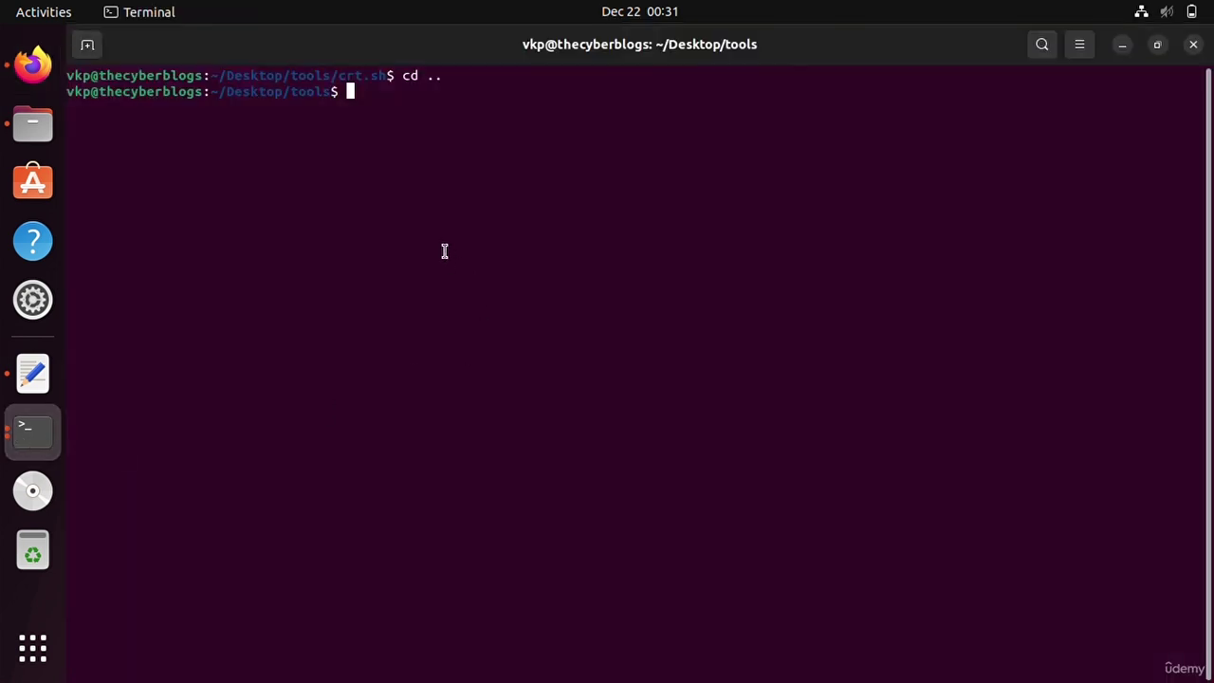
right_click(394, 125)
left_click(418, 182)
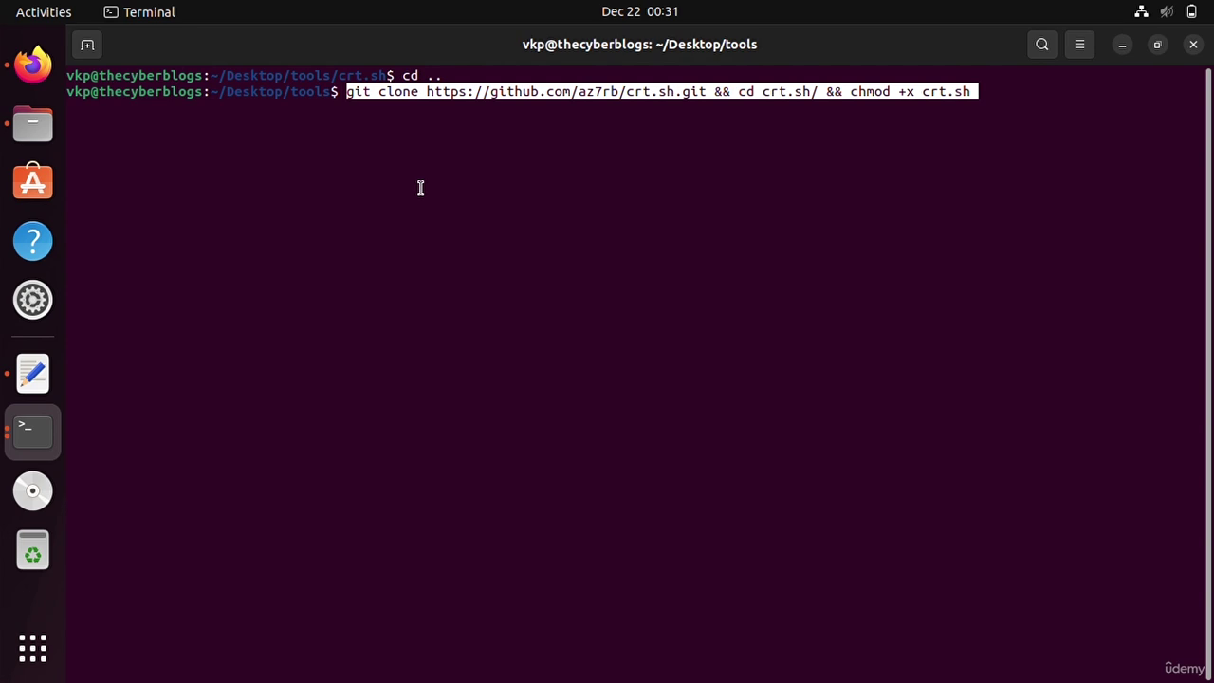
key("Return")
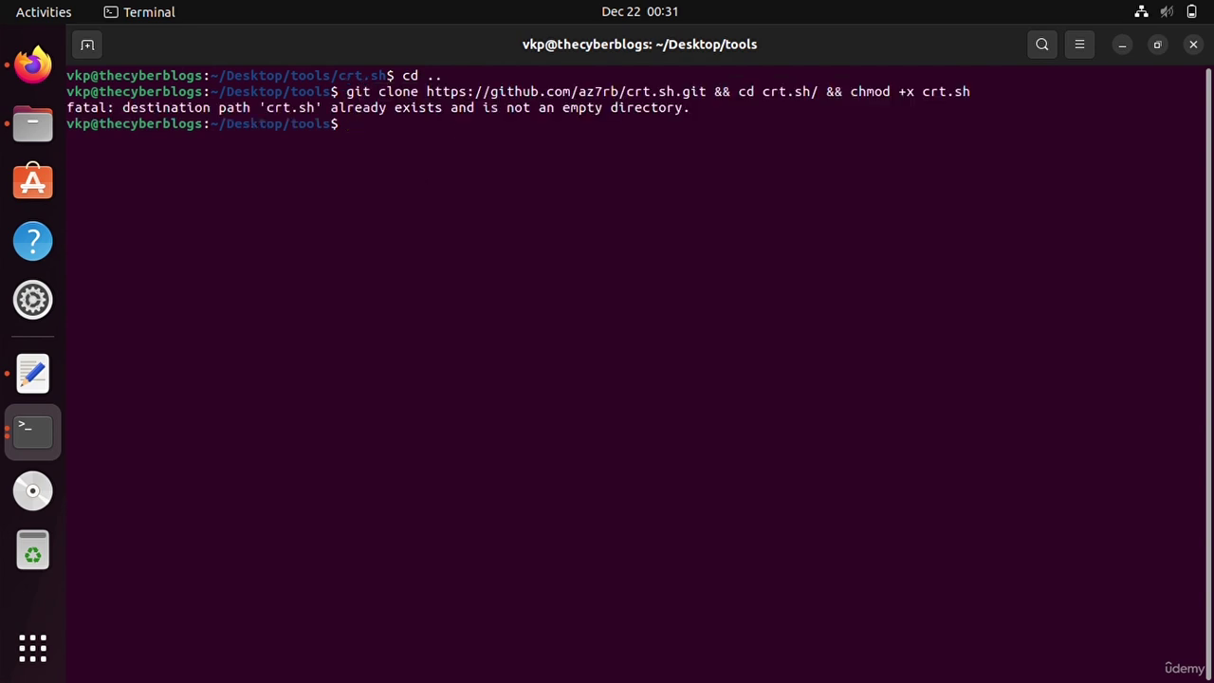
left_click_drag(347, 92, 388, 108)
left_click(711, 93)
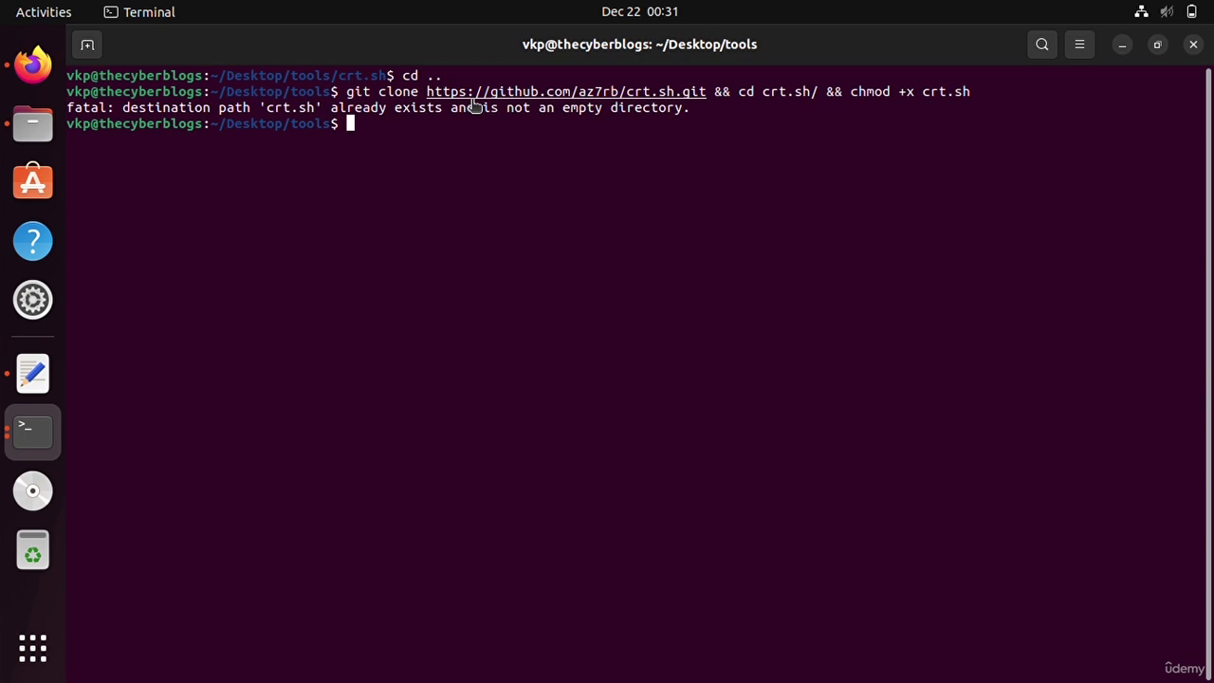
mouse_move(349, 93)
left_mouse_down()
mouse_move(618, 107)
mouse_move(718, 98)
left_mouse_up()
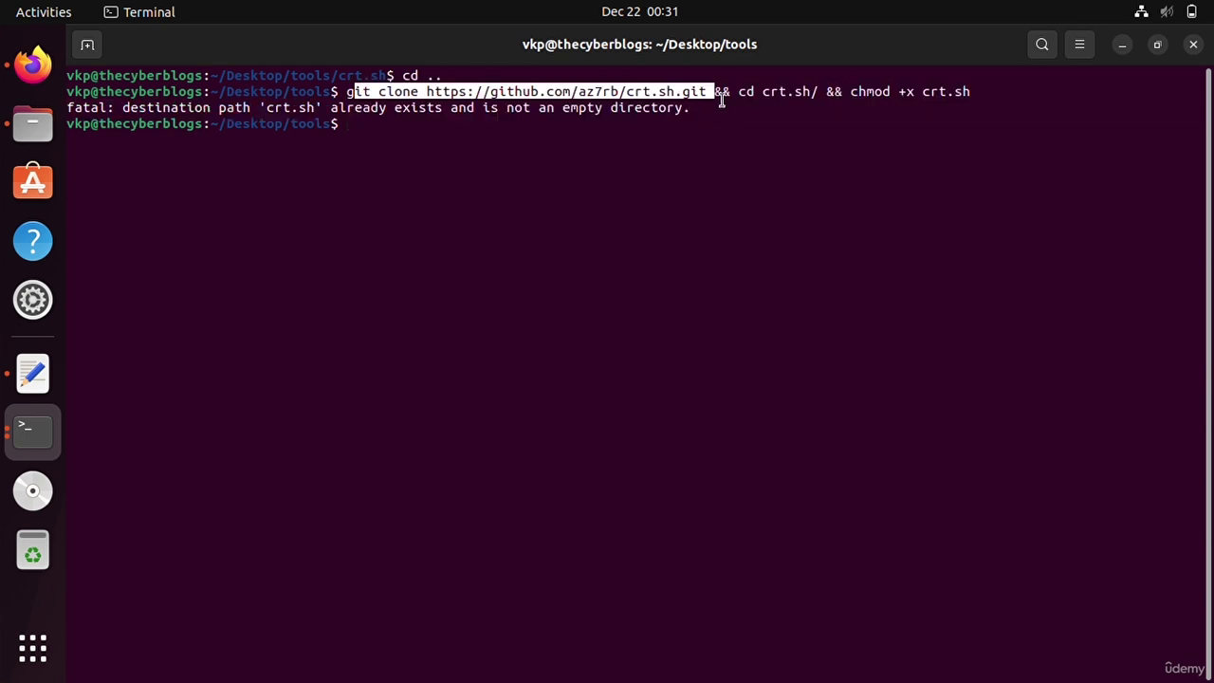
left_click(721, 102)
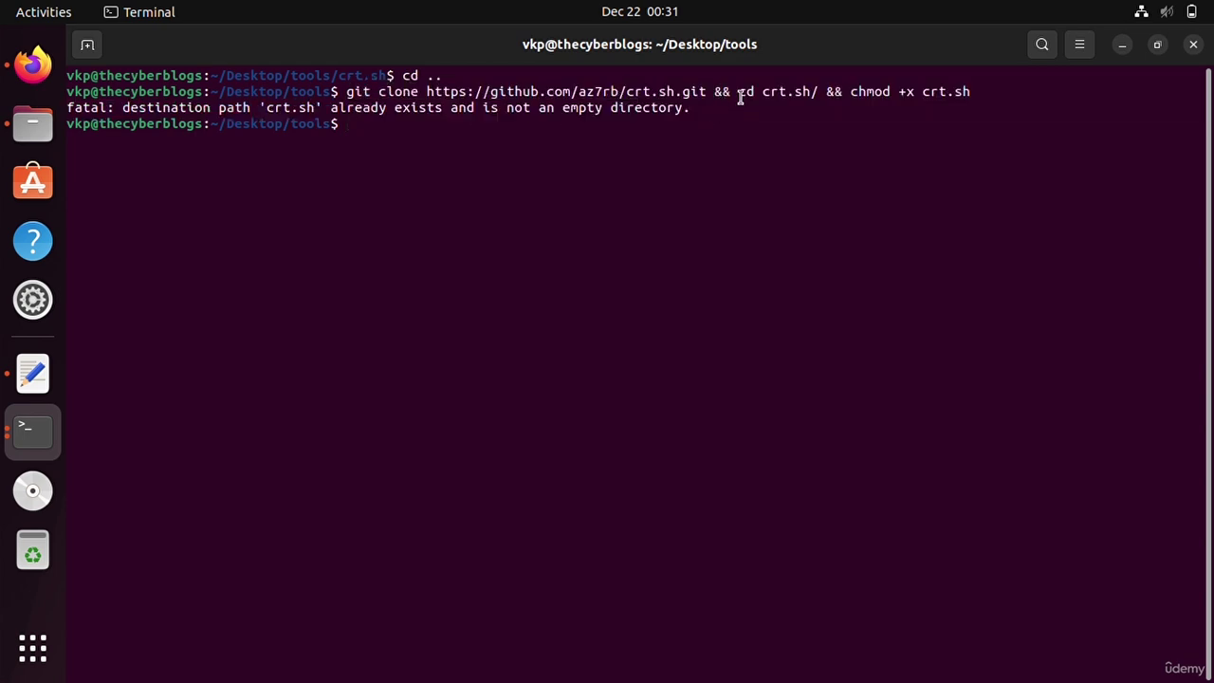
mouse_move(740, 100)
left_mouse_down()
mouse_move(819, 82)
mouse_move(836, 103)
mouse_move(985, 99)
left_mouse_up()
left_click(835, 102)
left_click(993, 99)
Step: Change into the crt.sh folder and list its files
type("cd cr")
key("Tab")
key("Return")
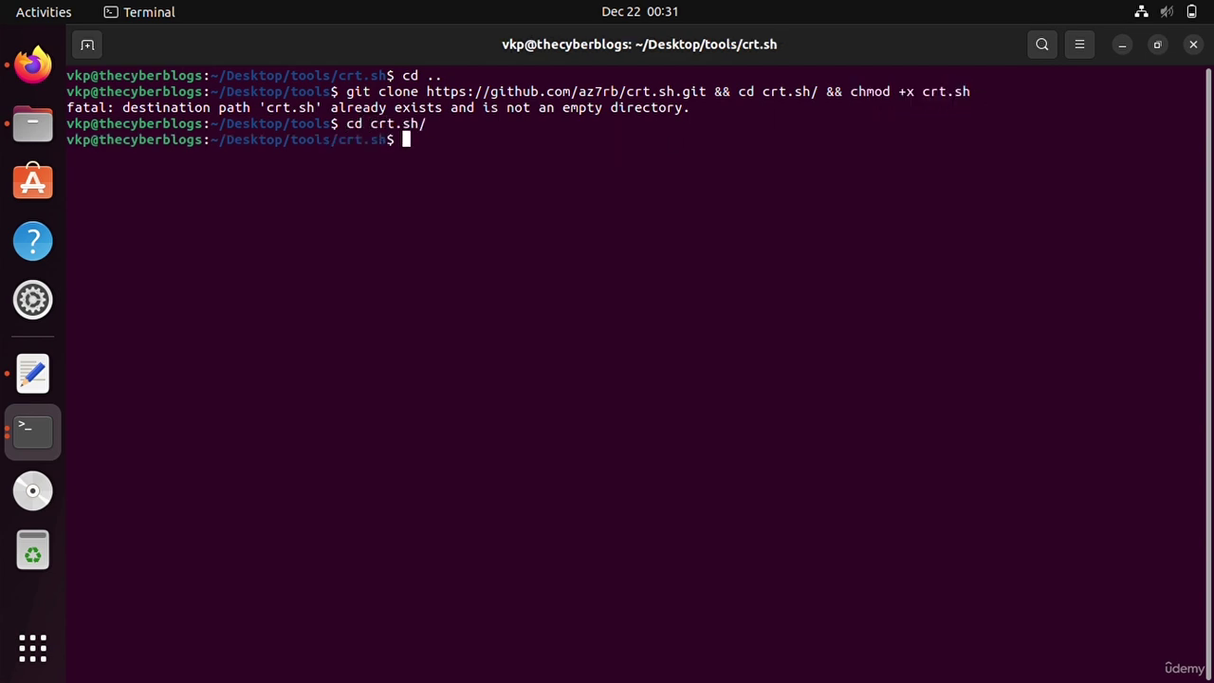
type("ls")
key("Return")
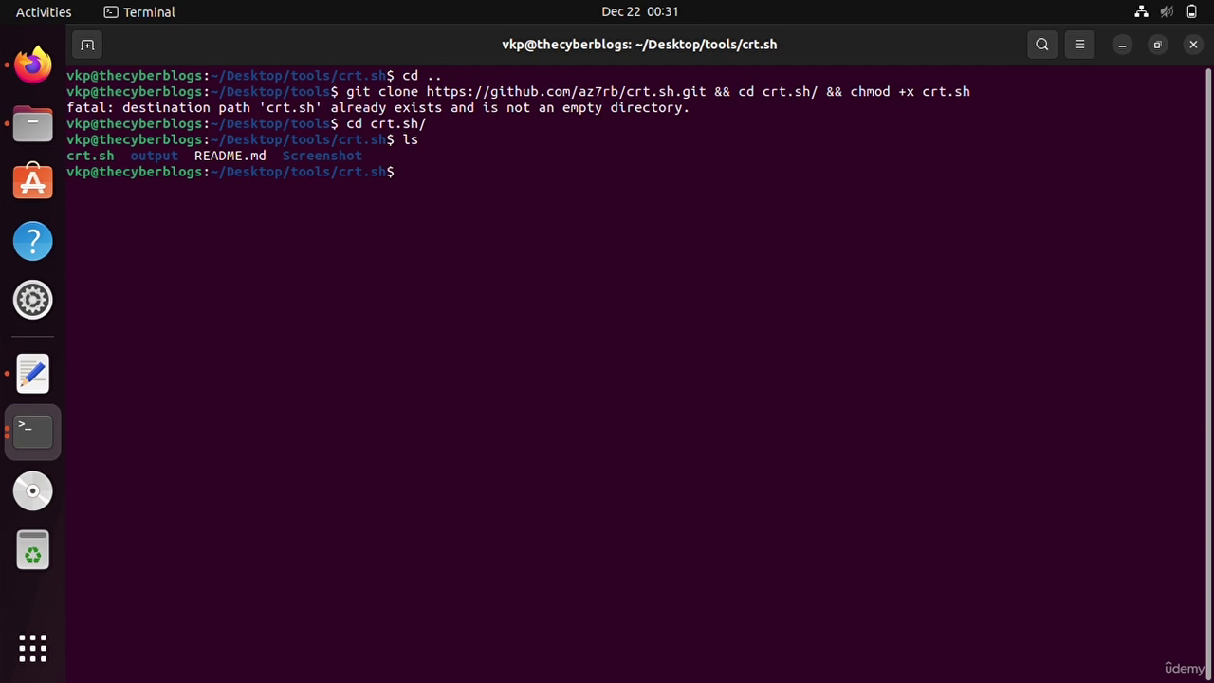
Step: Run ./crt.sh -h to display the script's help
left_click_drag(118, 160, 76, 157)
left_click(80, 163)
type("/./cr")
key("Tab")
type("-h")
key("Return")
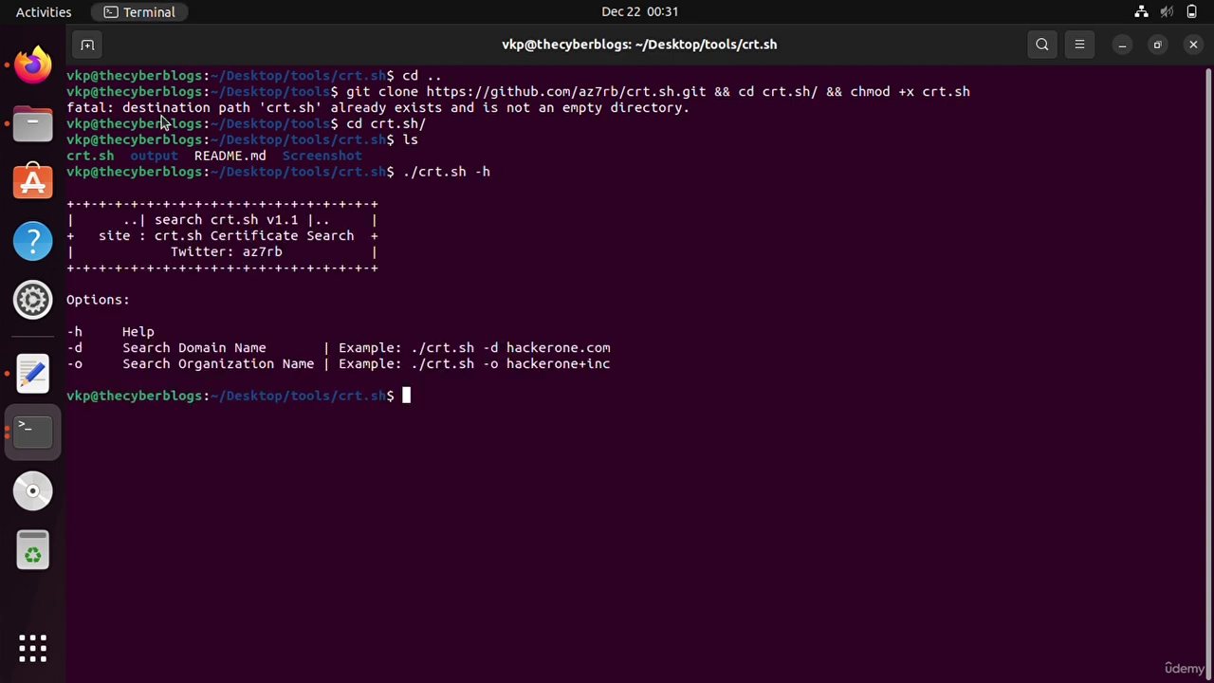
Step: Highlight the -d domain and -o organization option lines in the help
left_click_drag(126, 356, 614, 363)
left_click(613, 363)
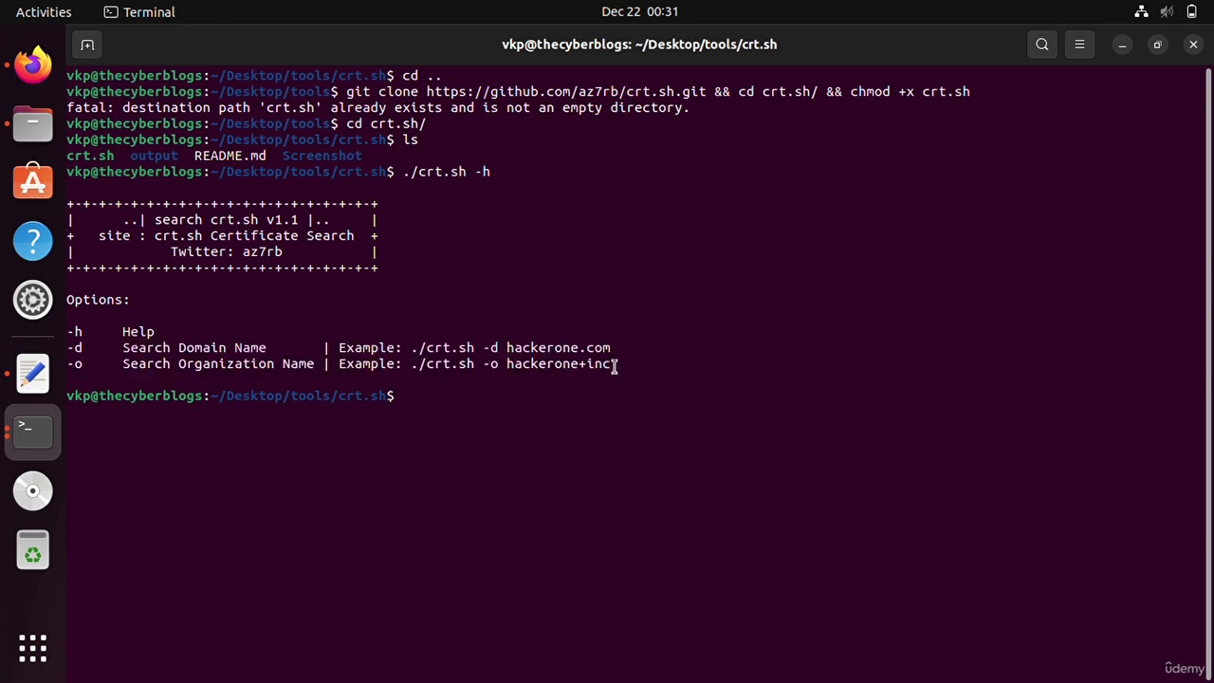
left_click_drag(278, 355, 123, 349)
left_click(124, 353)
triple_click(75, 377)
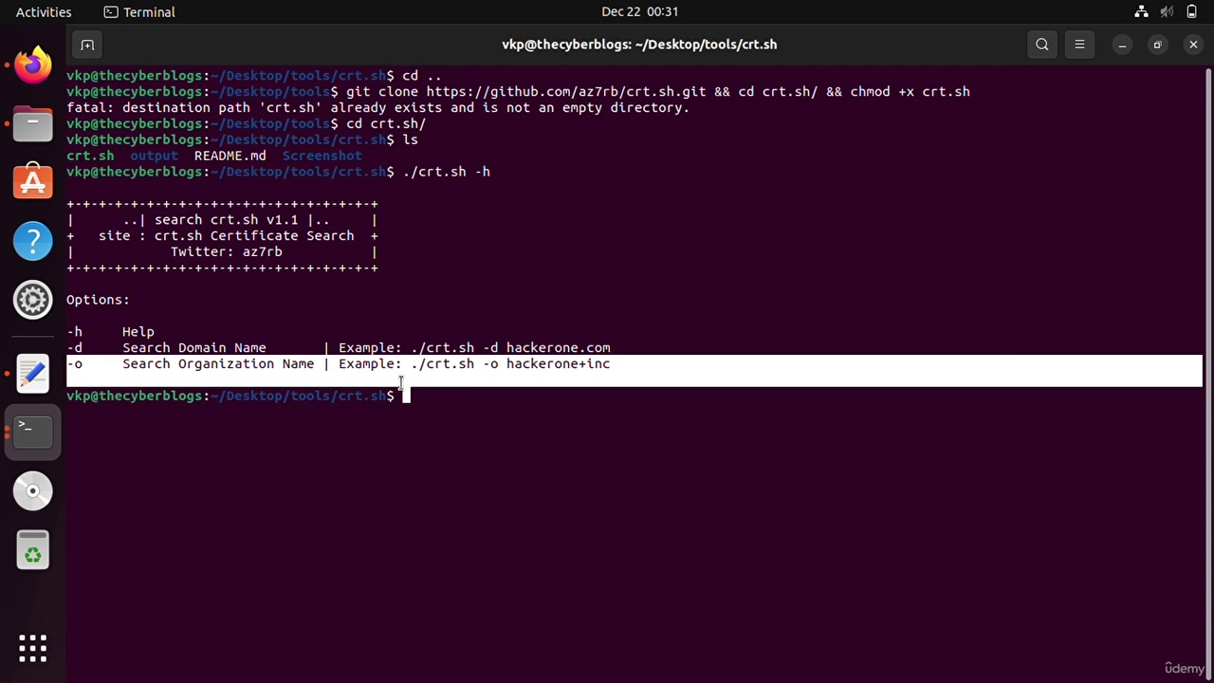
left_click(578, 376)
mouse_move(507, 351)
left_mouse_down()
mouse_move(482, 349)
mouse_move(505, 352)
mouse_move(487, 377)
mouse_move(504, 378)
mouse_move(482, 370)
mouse_move(511, 351)
left_mouse_up()
left_click(487, 349)
left_click(508, 355)
left_click(488, 377)
left_click(511, 376)
left_click(488, 377)
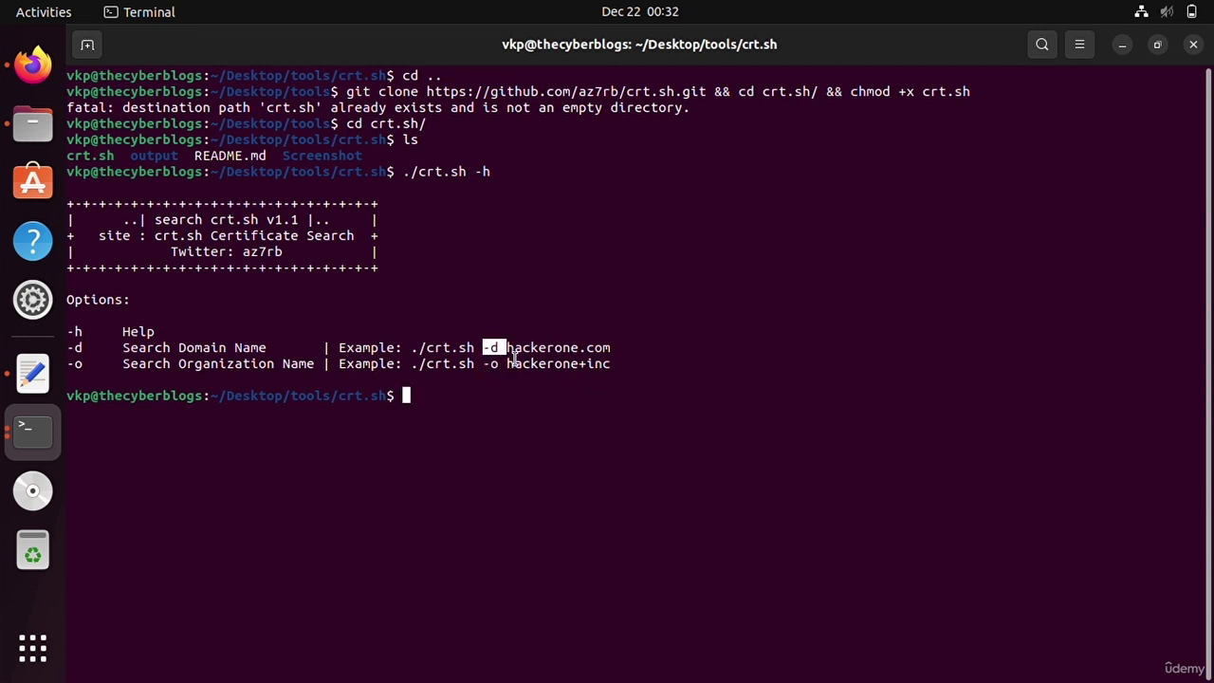
left_click(513, 357)
Step: Edit the recalled command into ./crt.sh -o hackerone.com and run it
key("Up")
key("Up")
key("Down")
key("BackSpace")
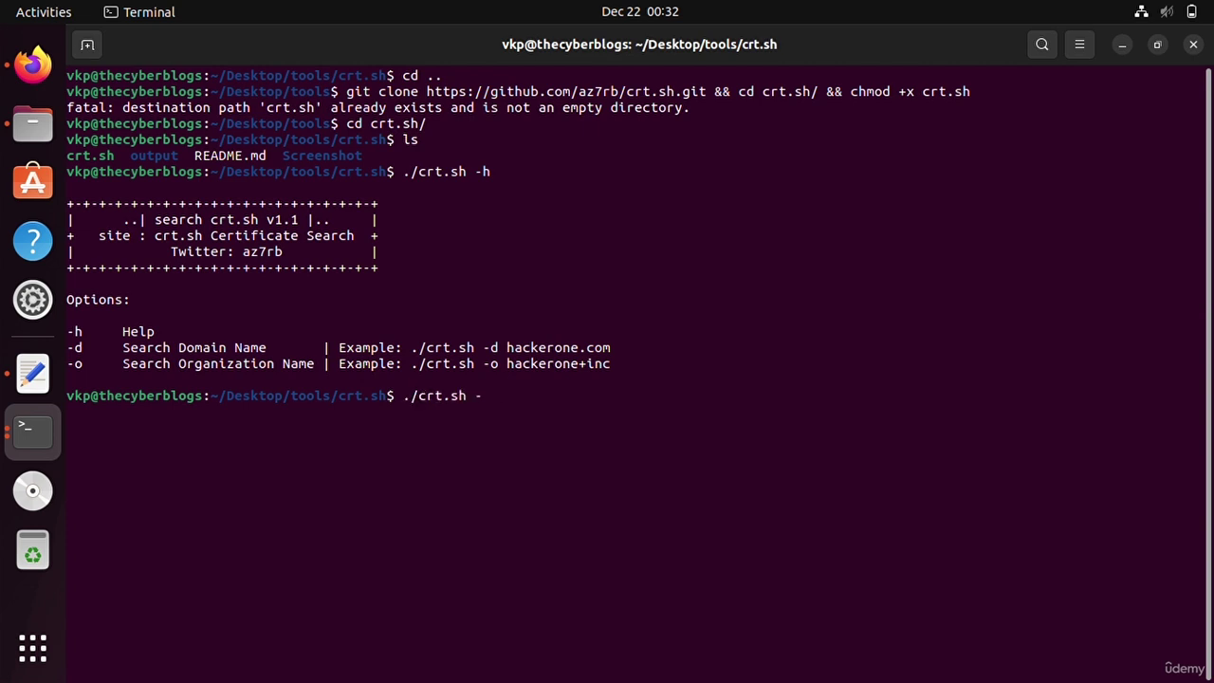
type("o hackerone.com")
key("Return")
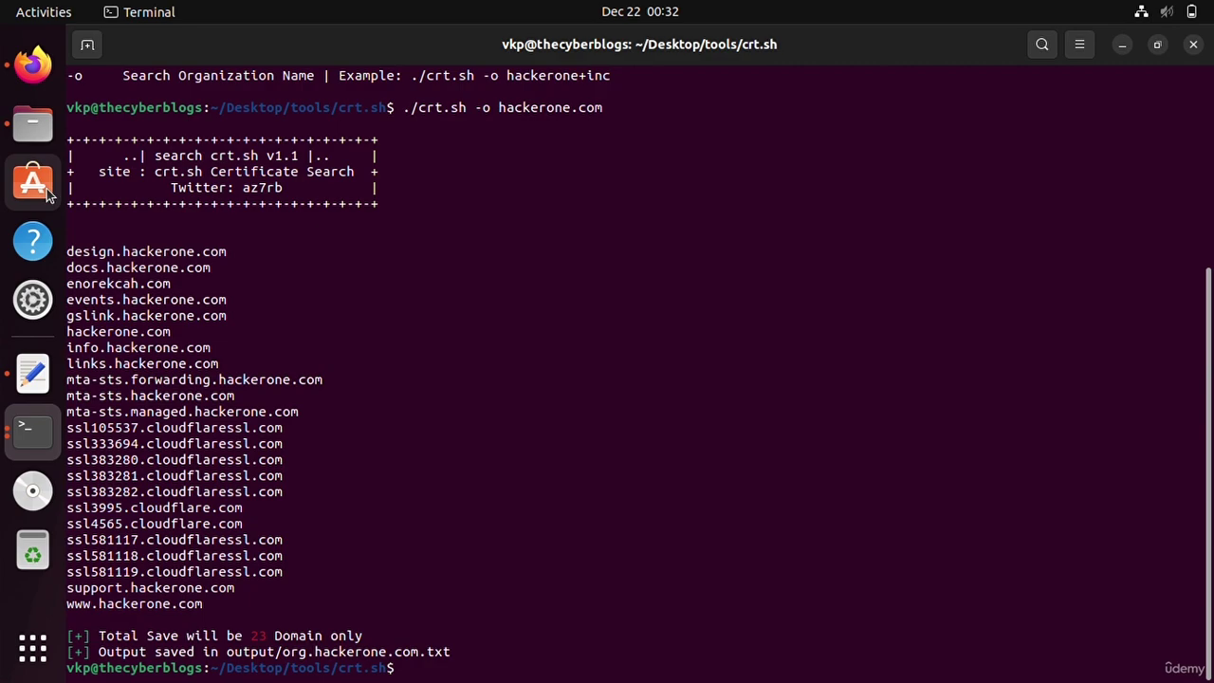
Step: Compare with the crt.sh browser results and highlight the 23 found domains
left_click(32, 66)
left_click(170, 44)
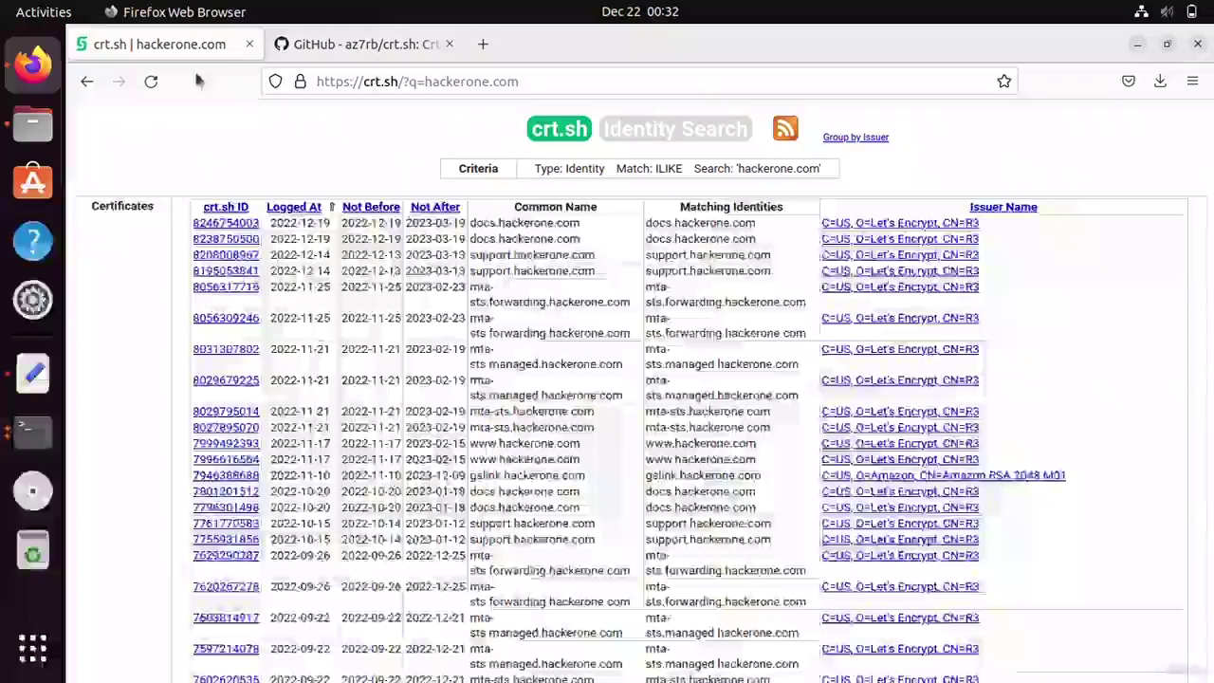
left_click(32, 428)
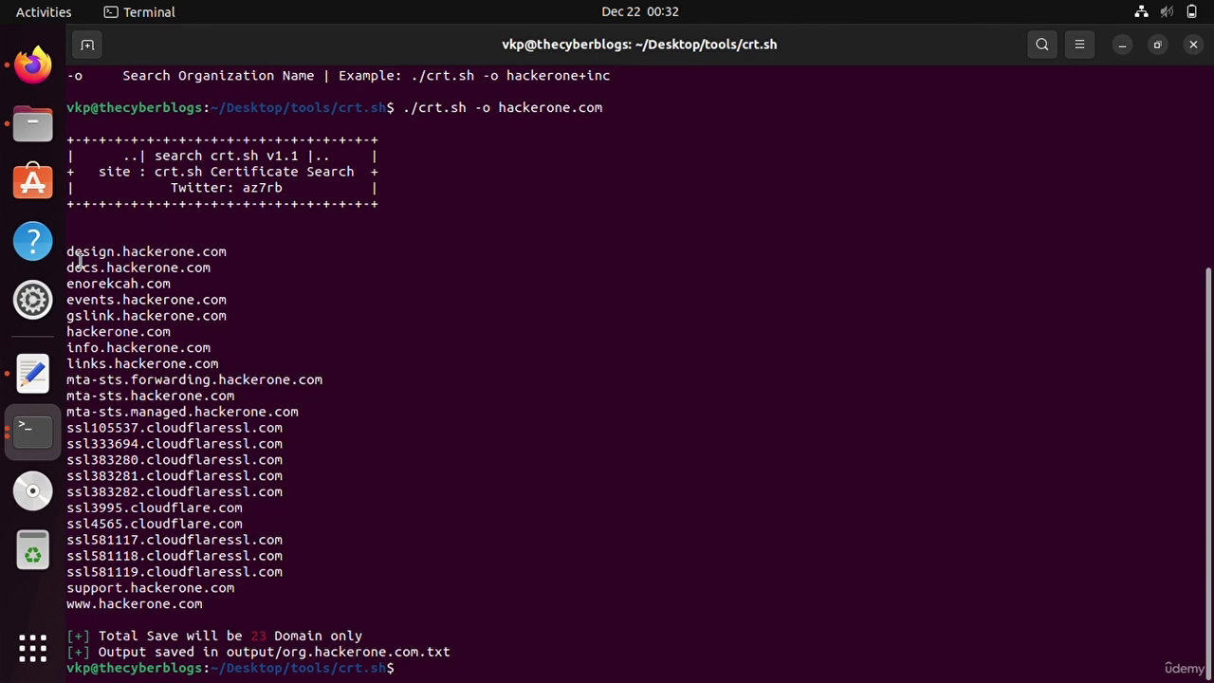
left_click_drag(68, 254, 271, 607)
left_click(274, 608)
left_click_drag(73, 250, 254, 624)
left_click(254, 625)
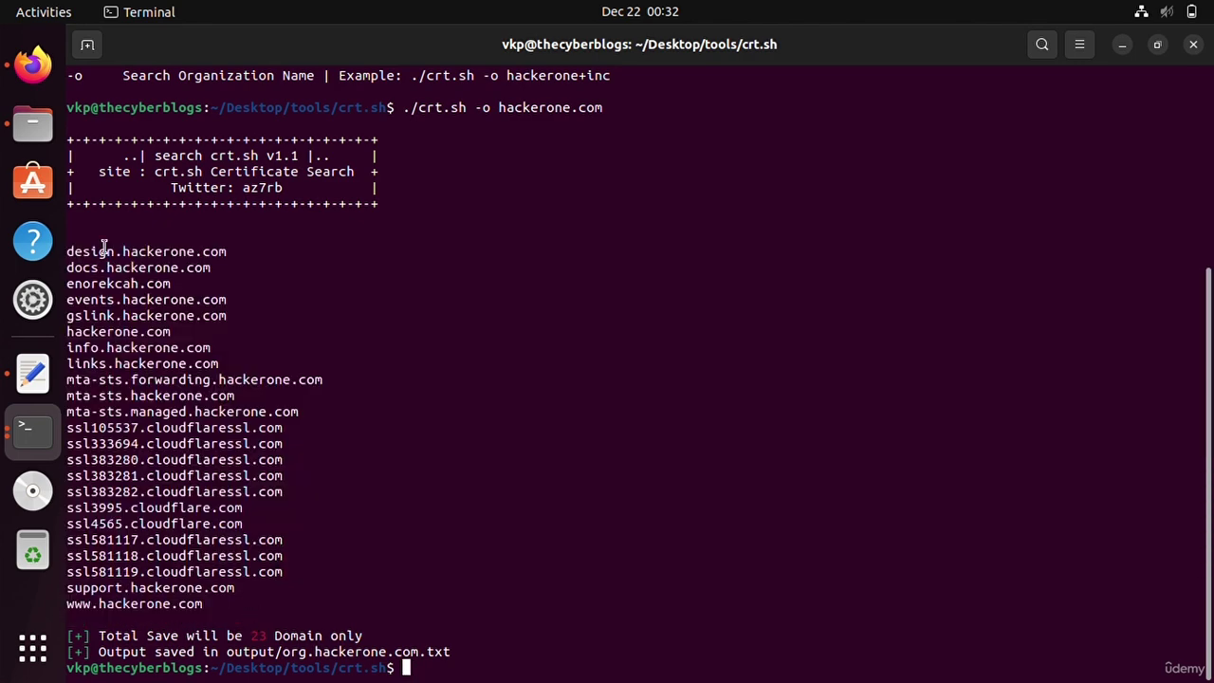
left_click(33, 65)
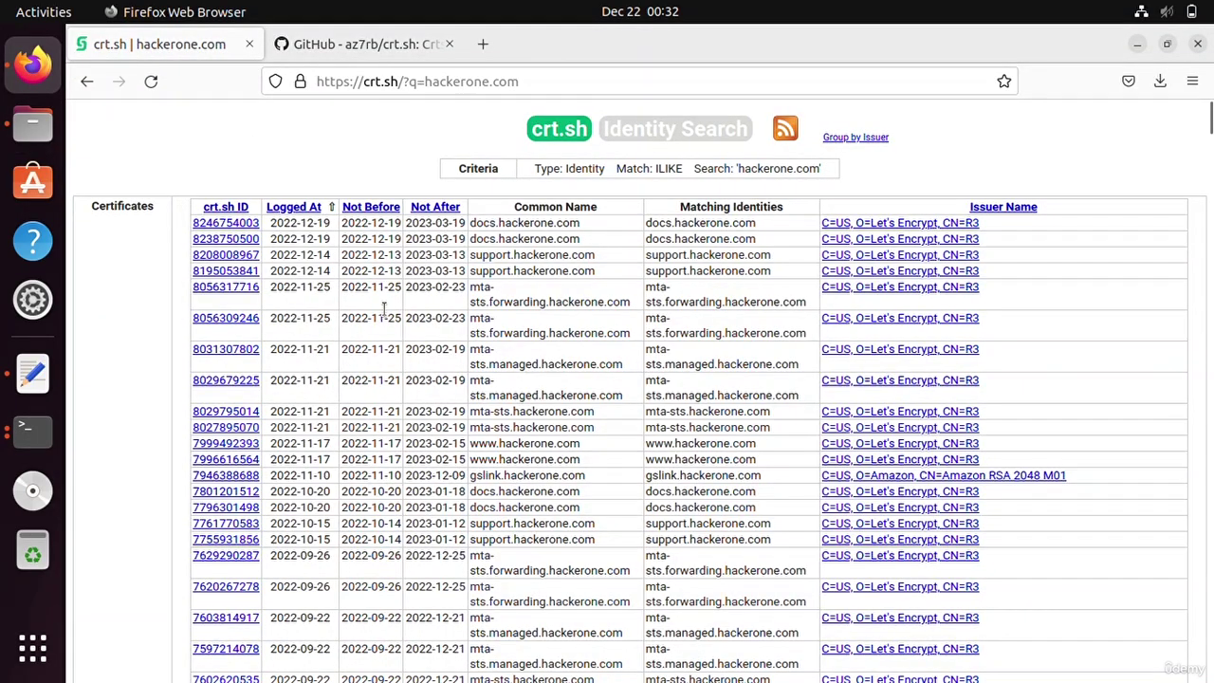
scroll(539, 313, "down", 2)
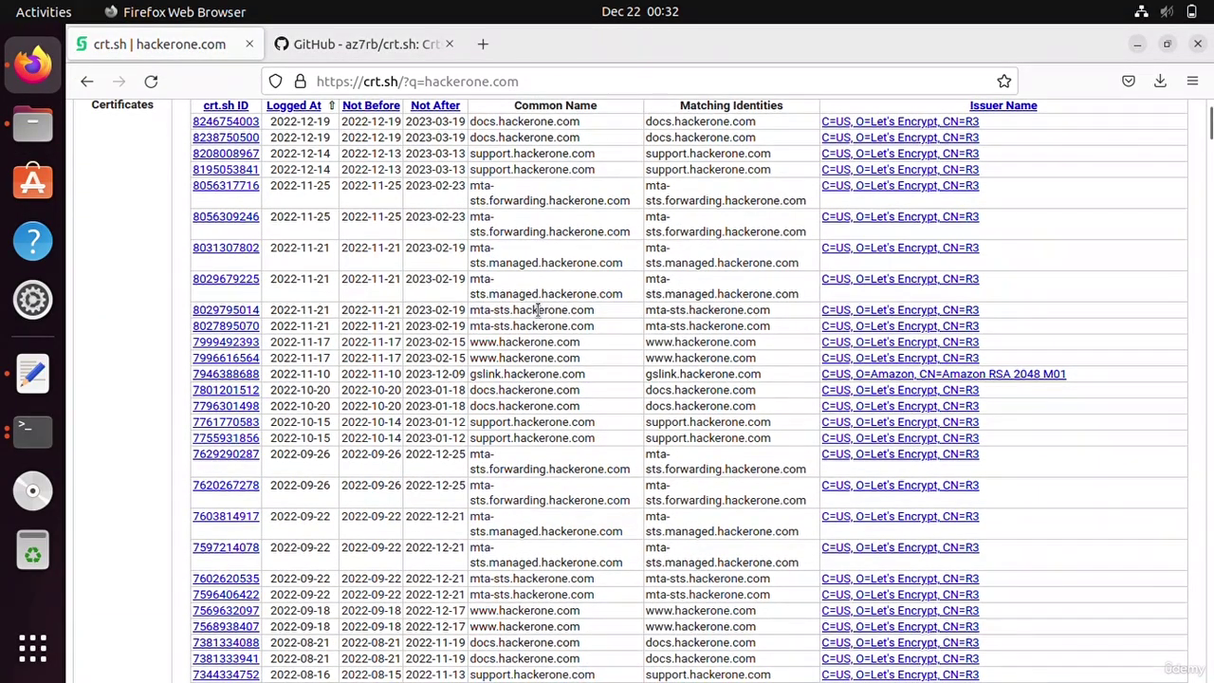
scroll(264, 245, "up", 2)
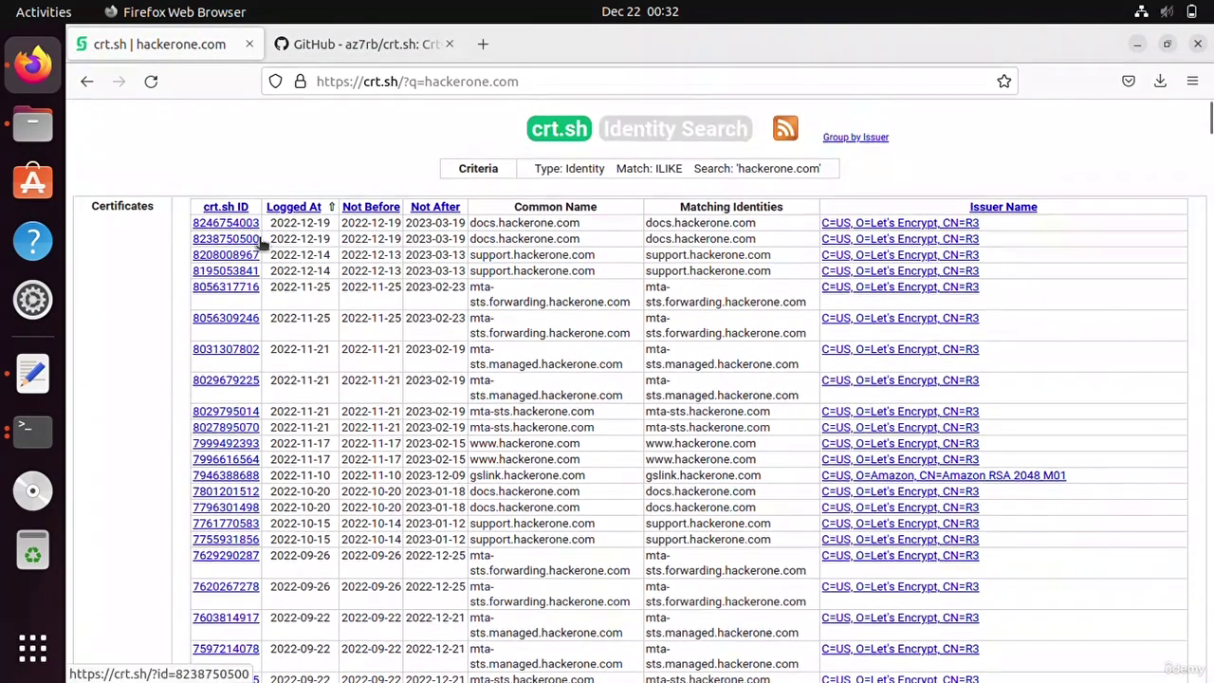
left_click(27, 435)
left_click_drag(67, 248, 244, 619)
left_click(247, 621)
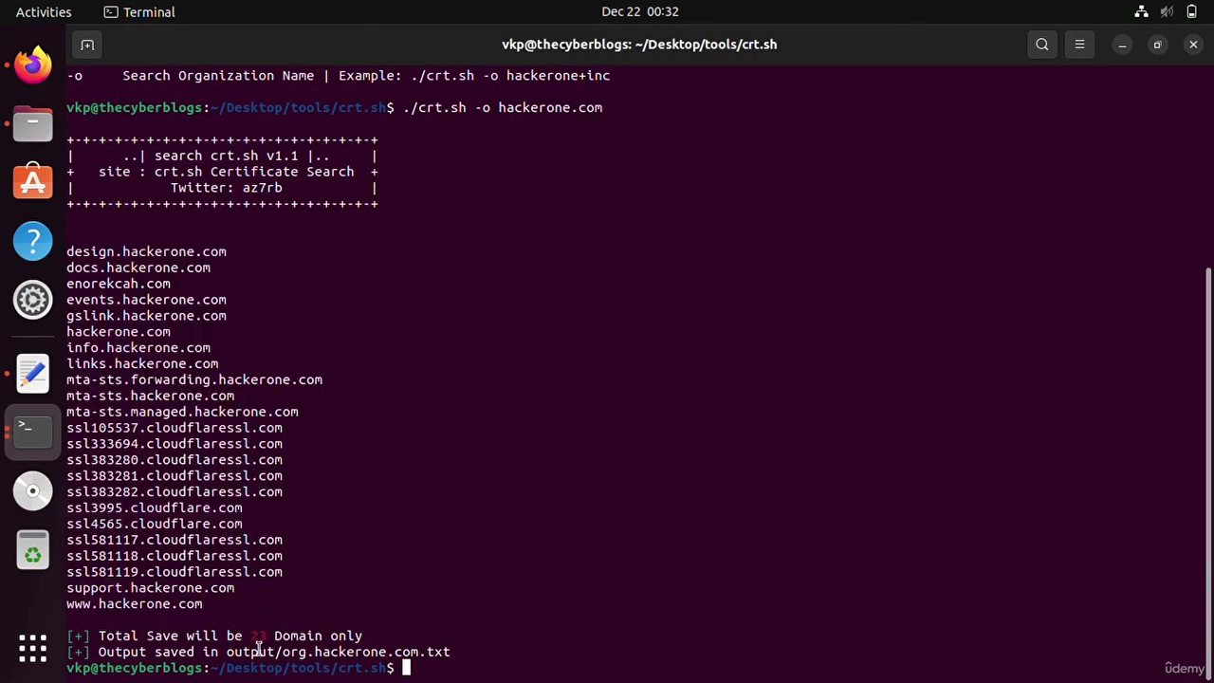
Step: List the crt.sh folder, change into output/, and list its files
left_click_drag(469, 664, 68, 633)
left_click(199, 632)
type("ls")
key("Return")
type("cd ")
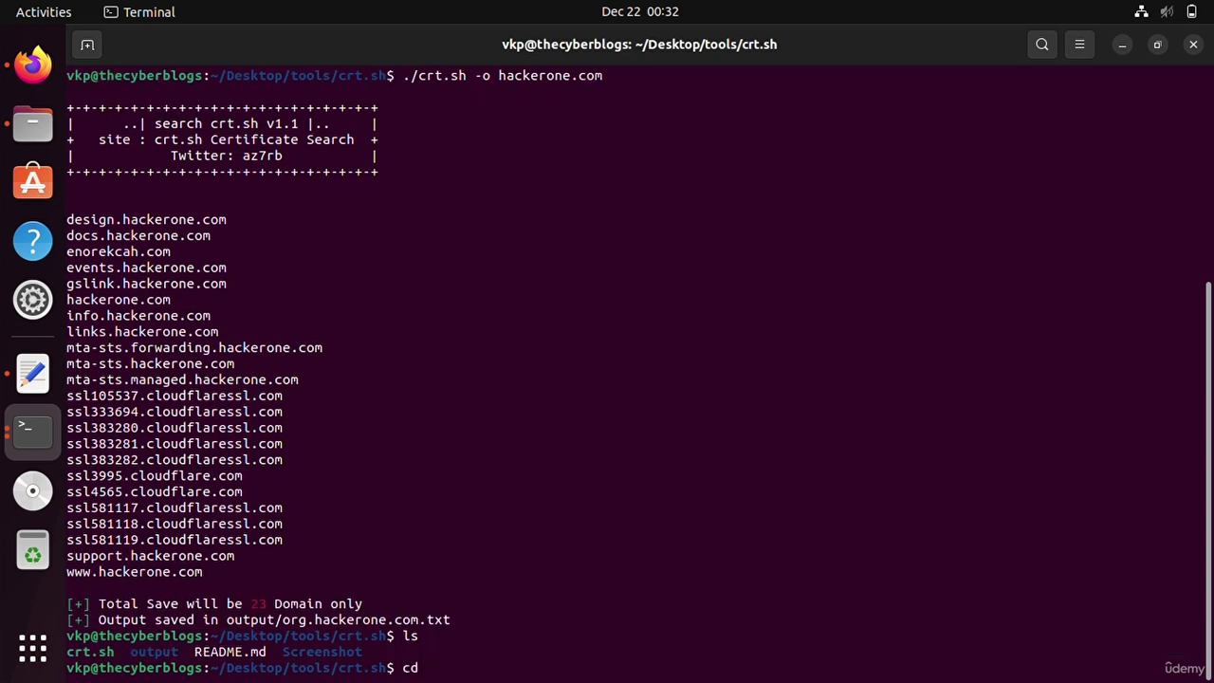
type("o")
key("Tab")
key("Return")
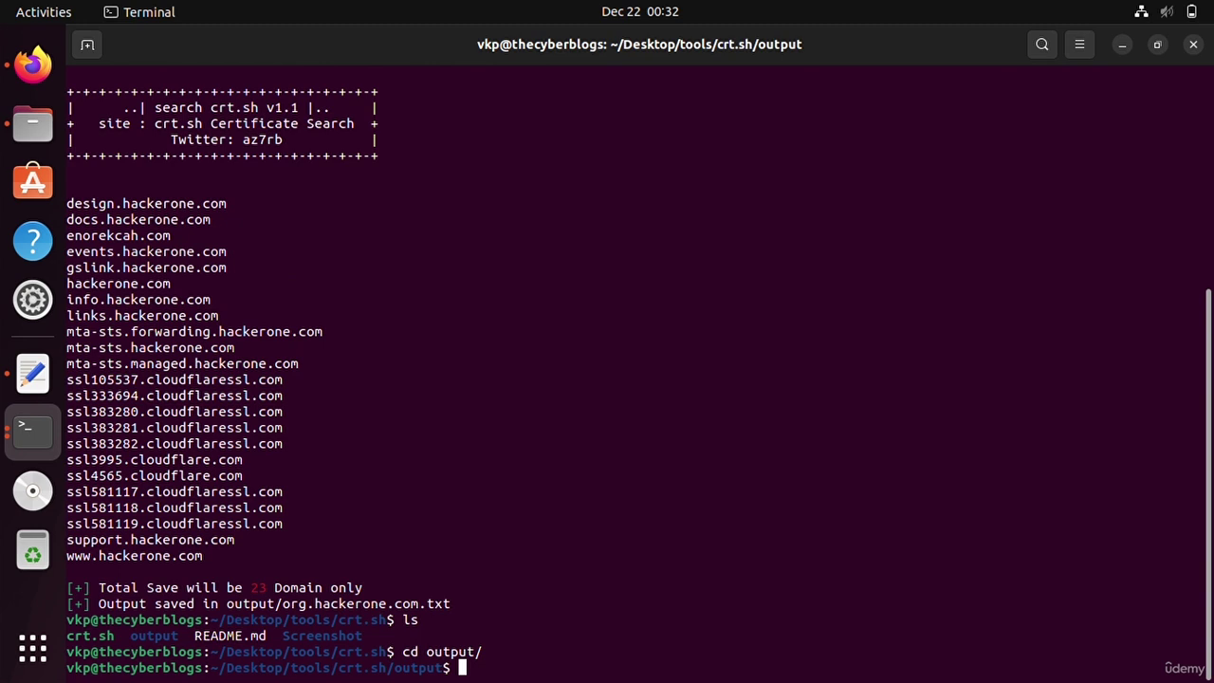
type("ls")
key("Return")
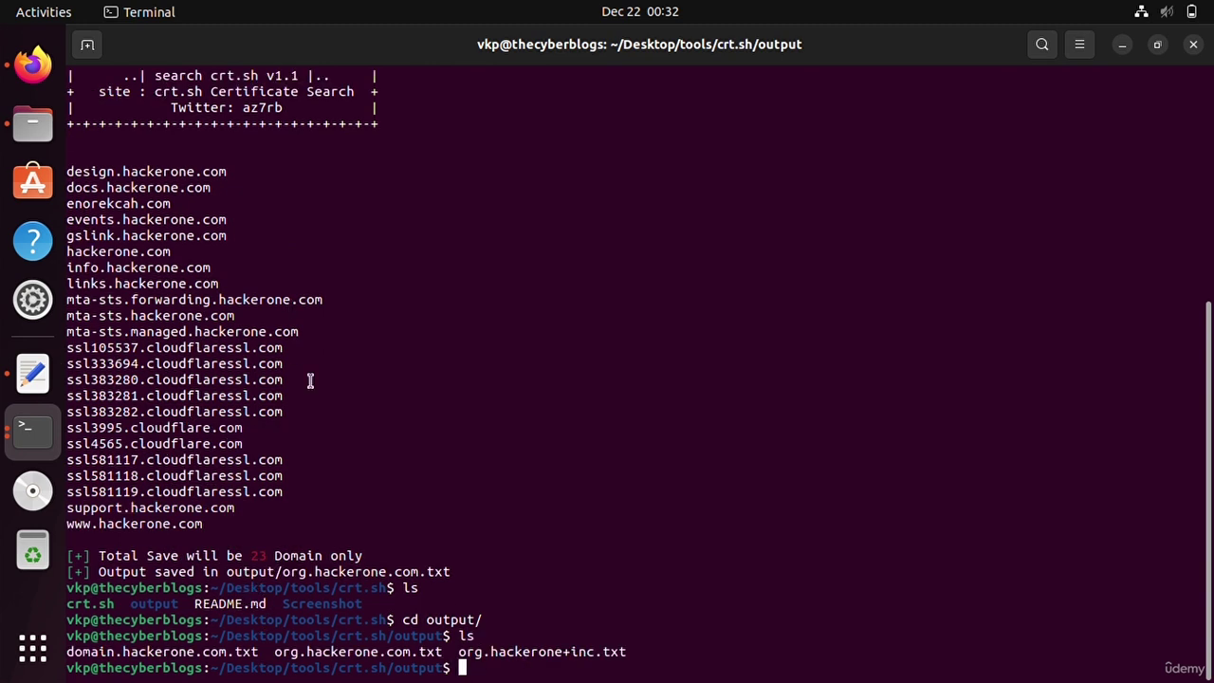
Step: Print the contents of org.hackerone.com.txt with cat
left_click_drag(276, 654, 375, 621)
left_click(652, 666)
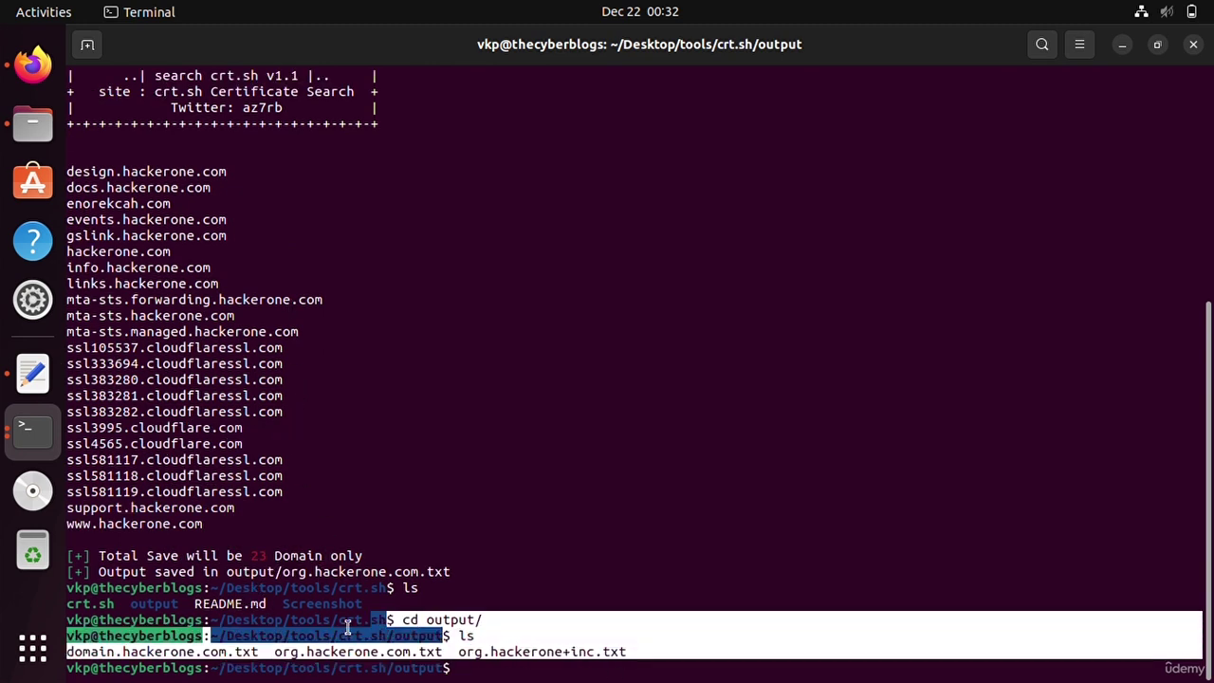
left_click(127, 651)
left_click_drag(69, 653, 393, 654)
left_click(405, 657)
type("cat org.hackerone")
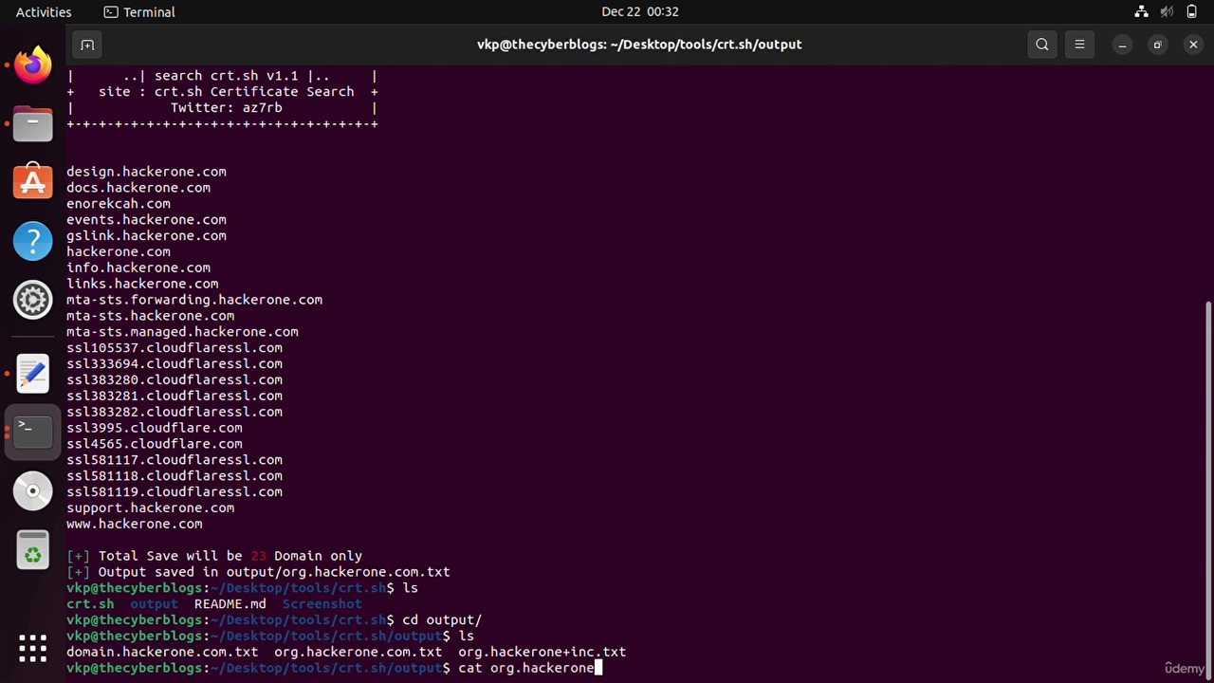
key("Return")
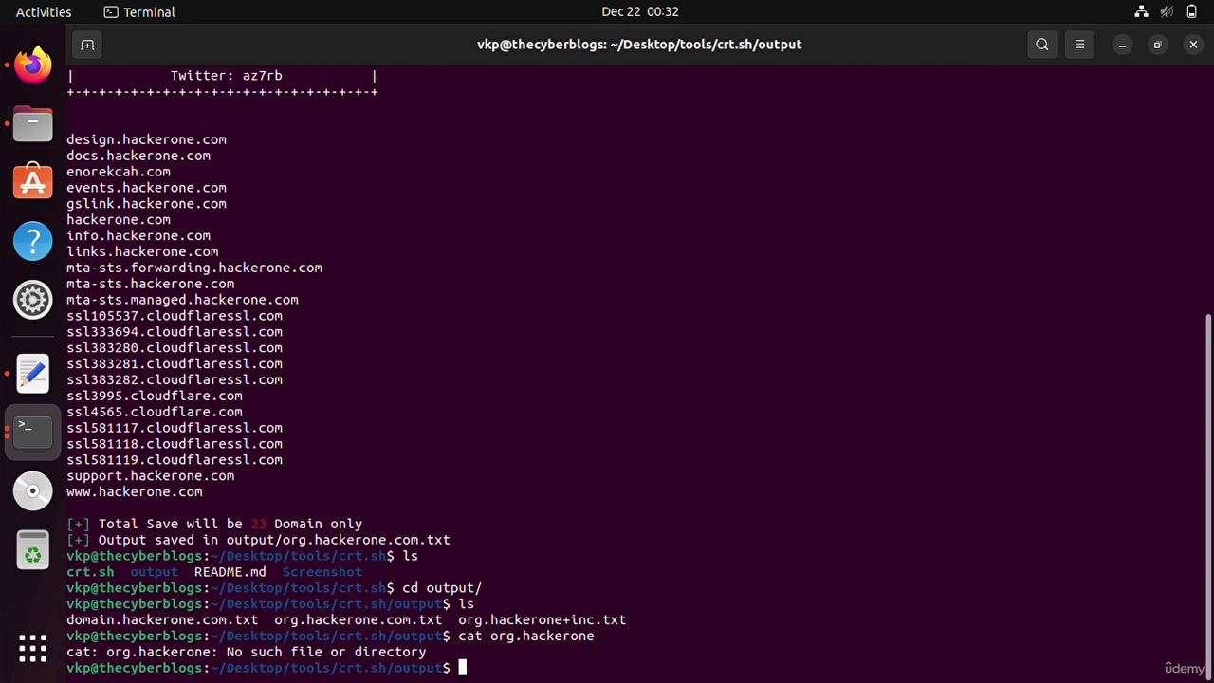
key("Up")
type(".")
key("Tab")
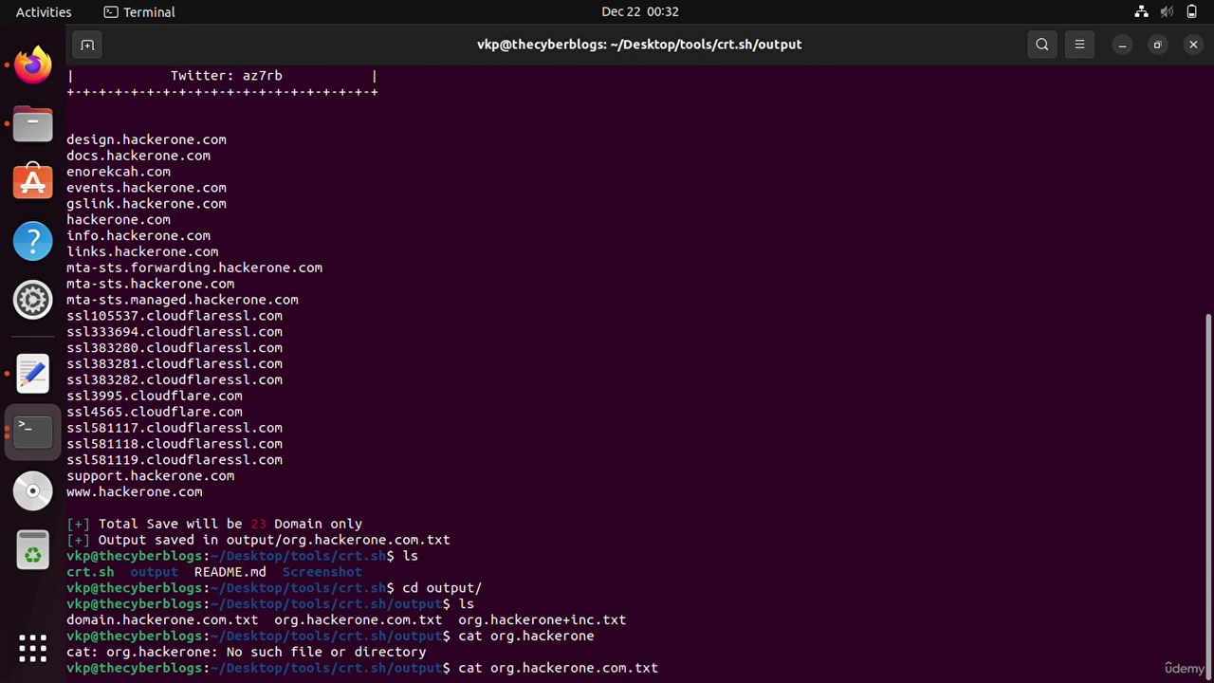
key("Return")
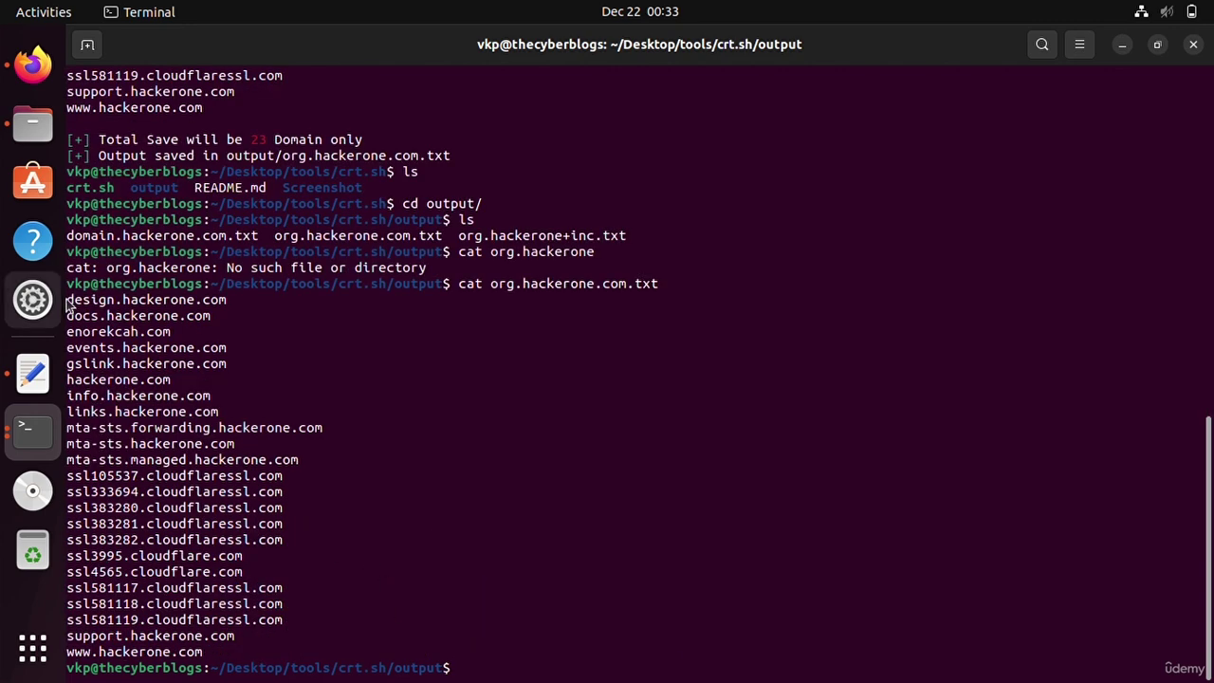
Step: Highlight the printed domain list, including the cloudflaressl entries
left_click_drag(69, 303, 220, 659)
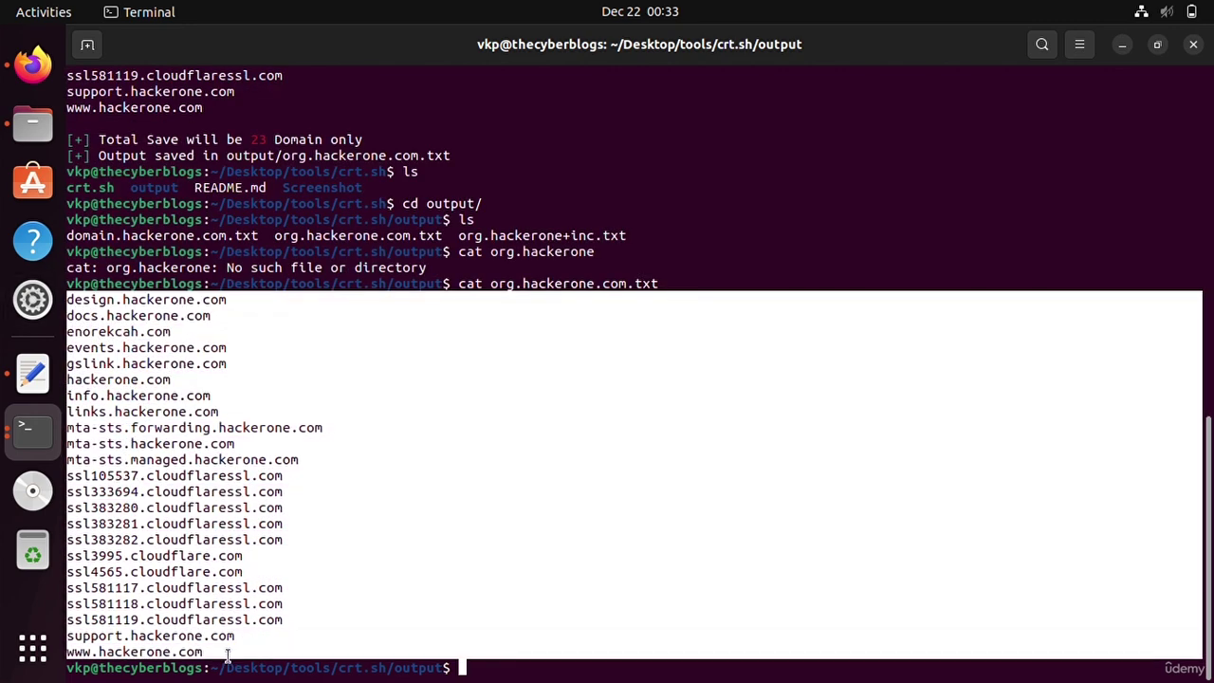
left_click(319, 626)
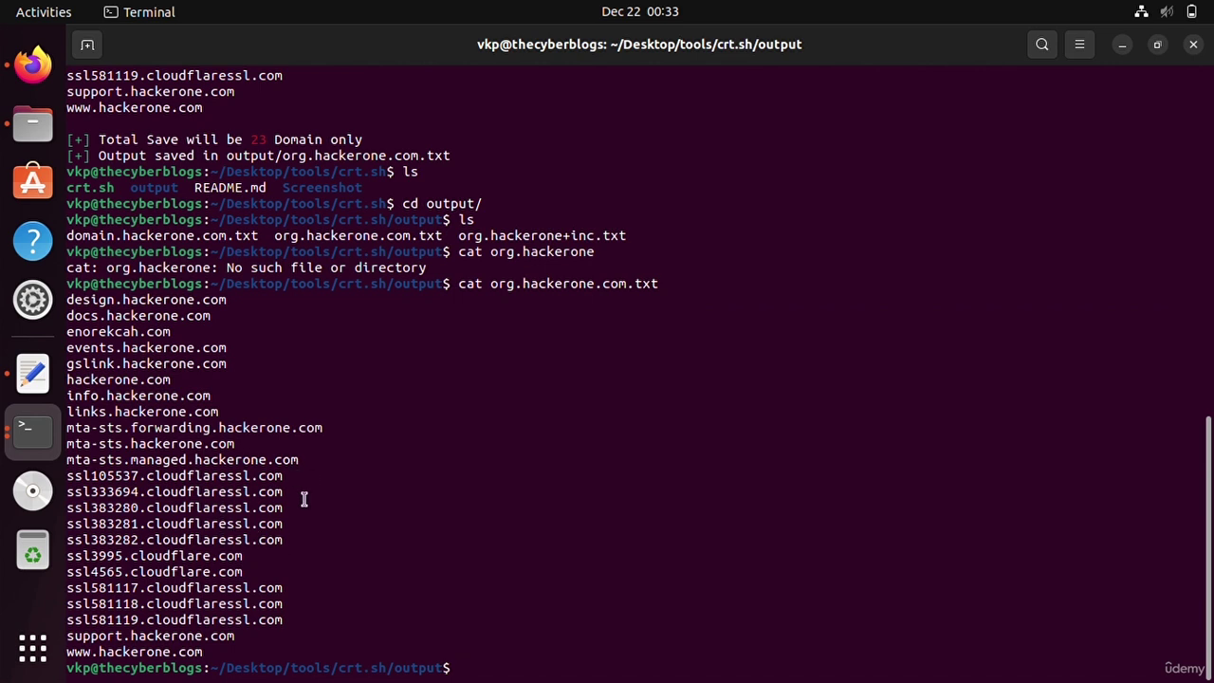
left_click_drag(69, 478, 318, 629)
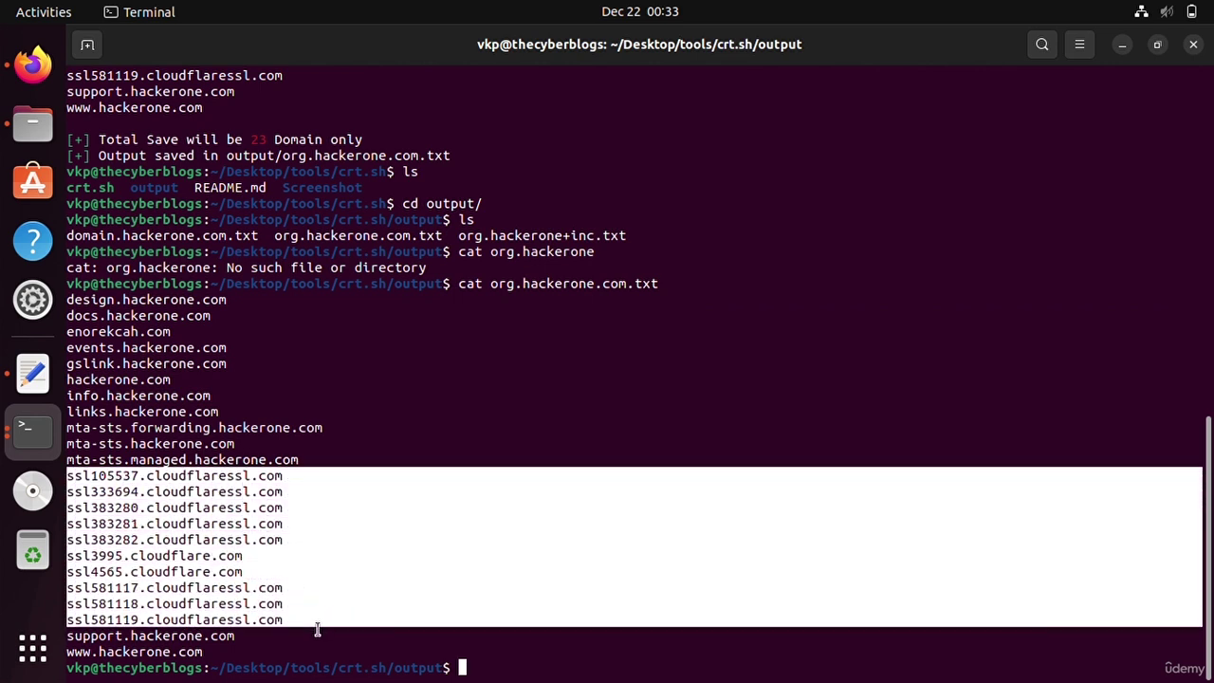
left_click(275, 489)
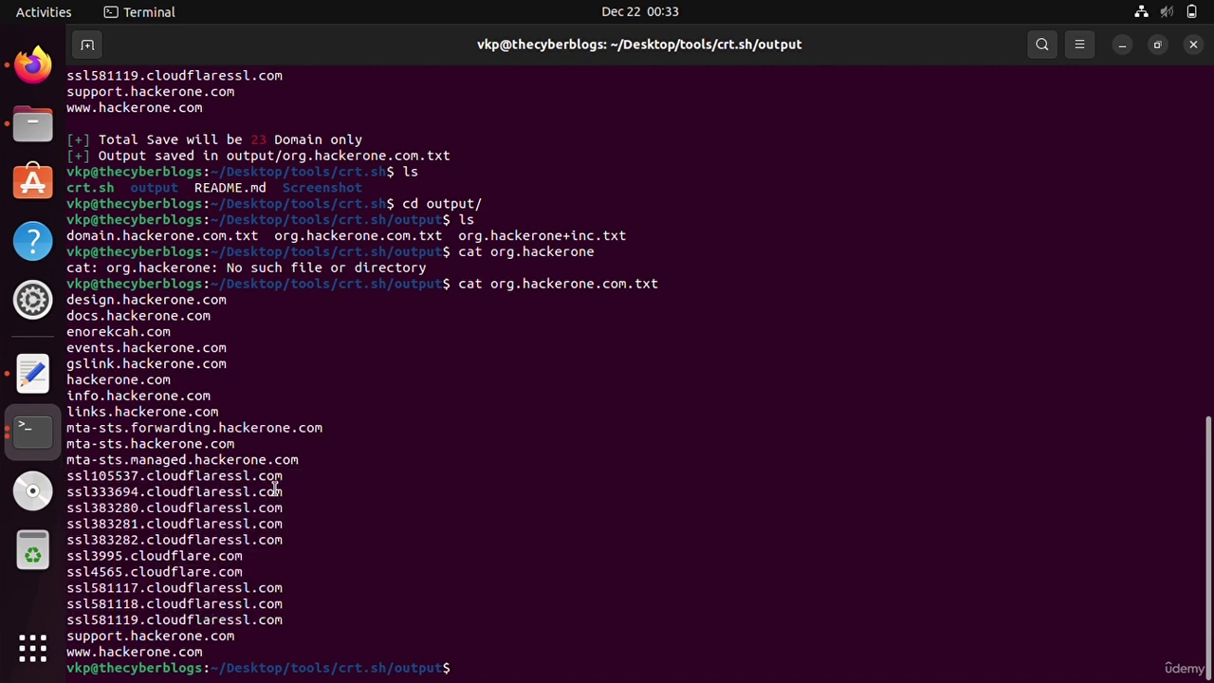
Step: Pipe the cat output through grep *.hackerone.com, which returns nothing
key("Up")
type("| ")
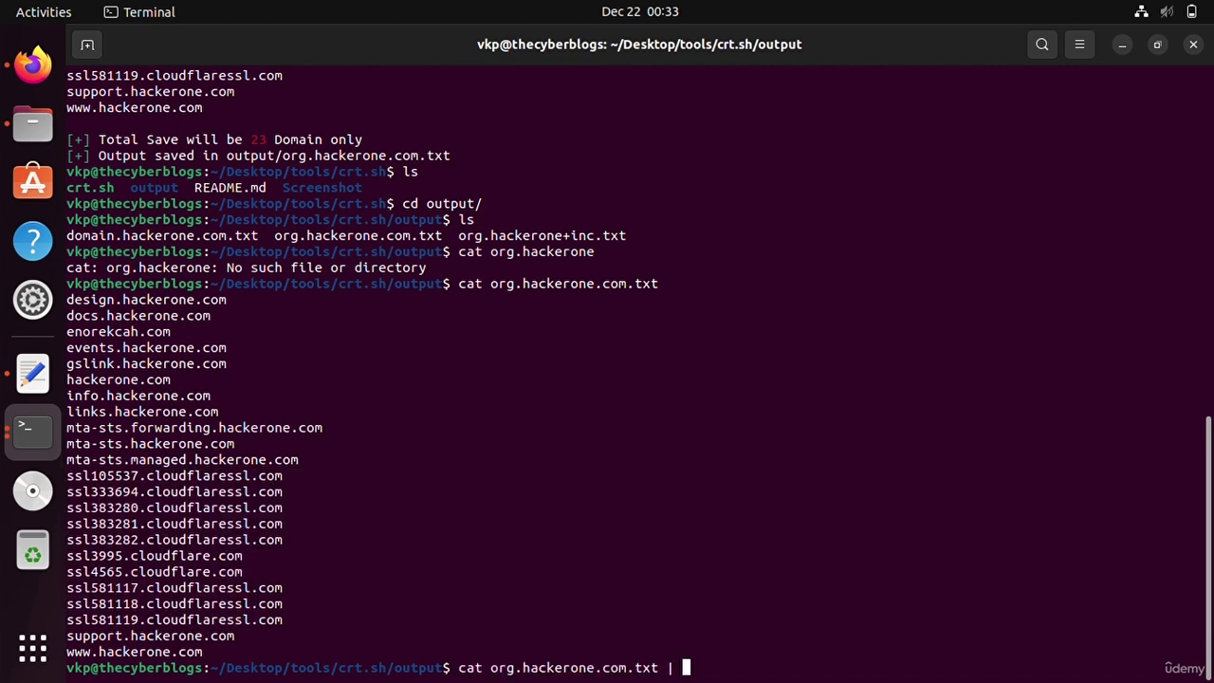
type("grep *.hackerone.com")
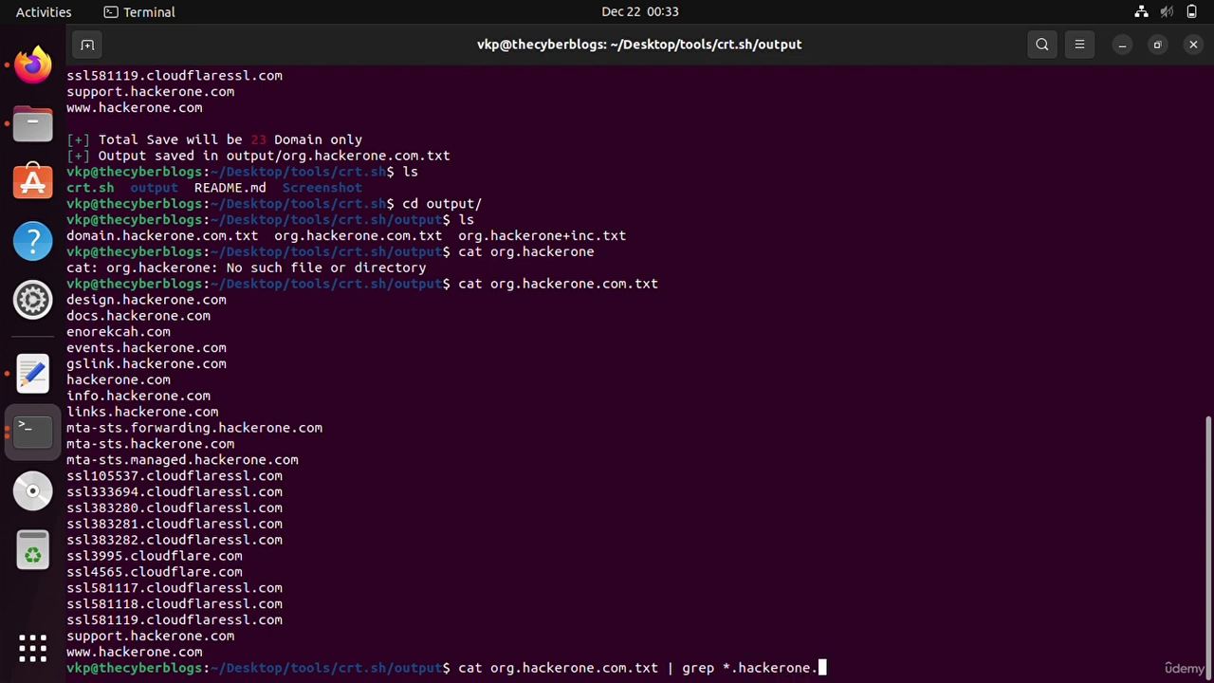
key("Return")
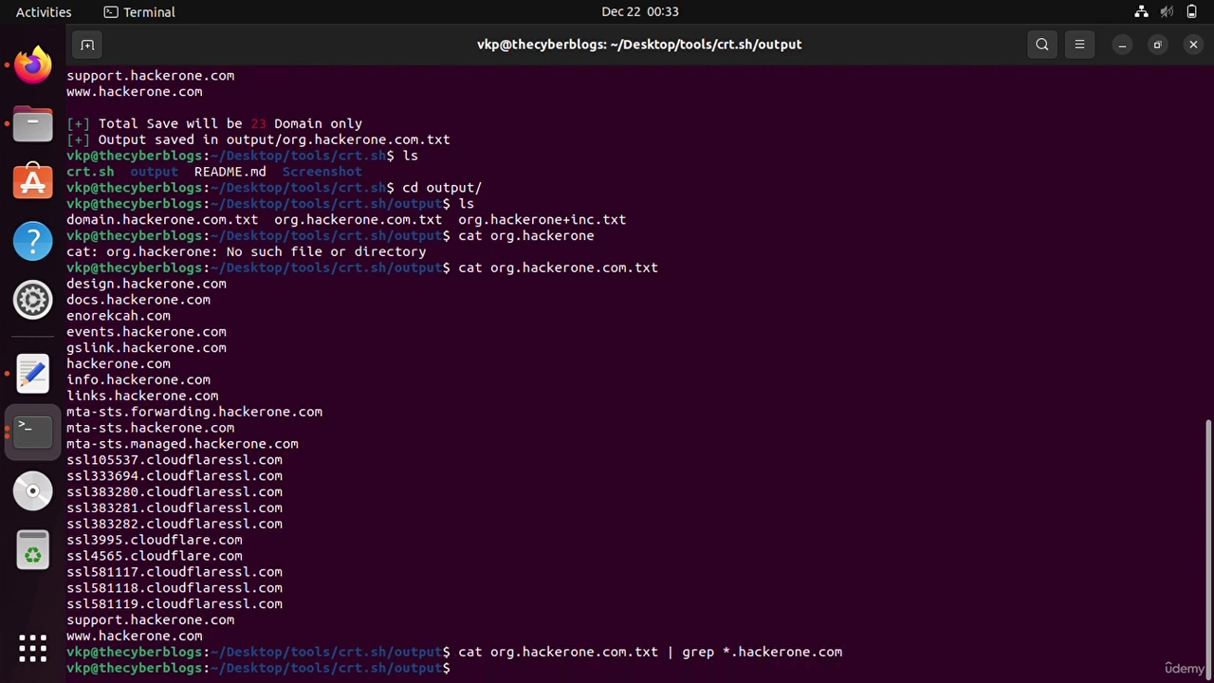
Step: Rerun the filter as grep -E *.hackerone.com to show the 11 subdomains
key("Up")
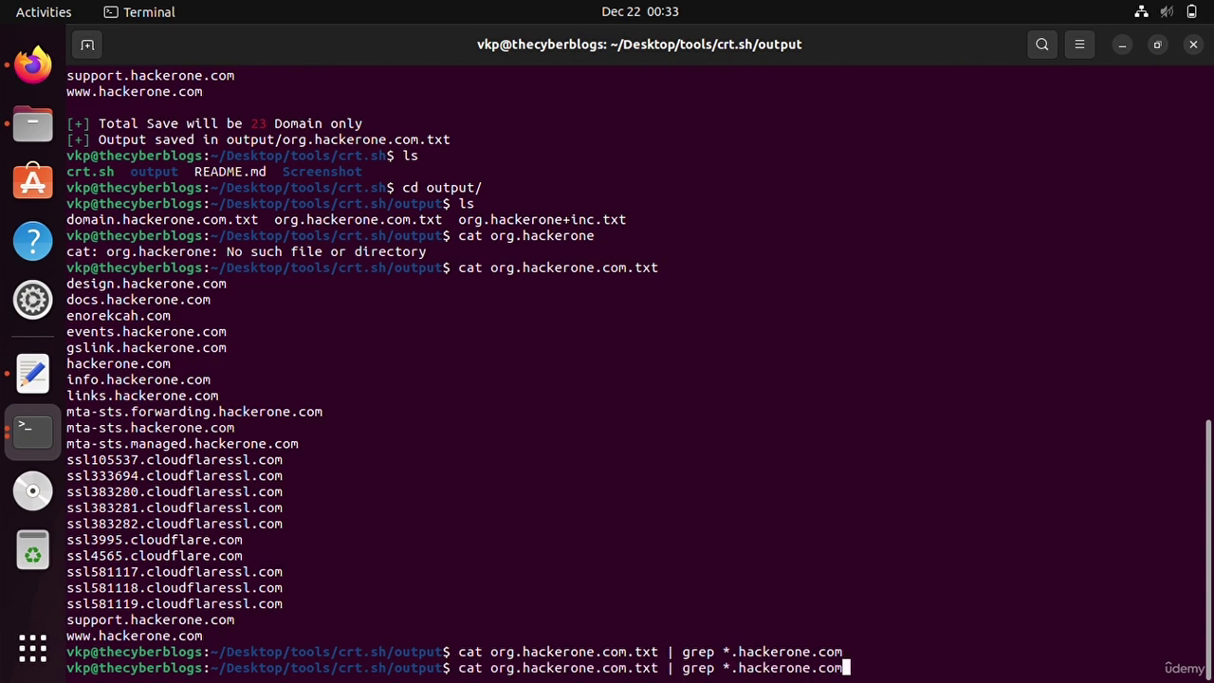
key("Left")
key("Left")
type("-E")
key("Return")
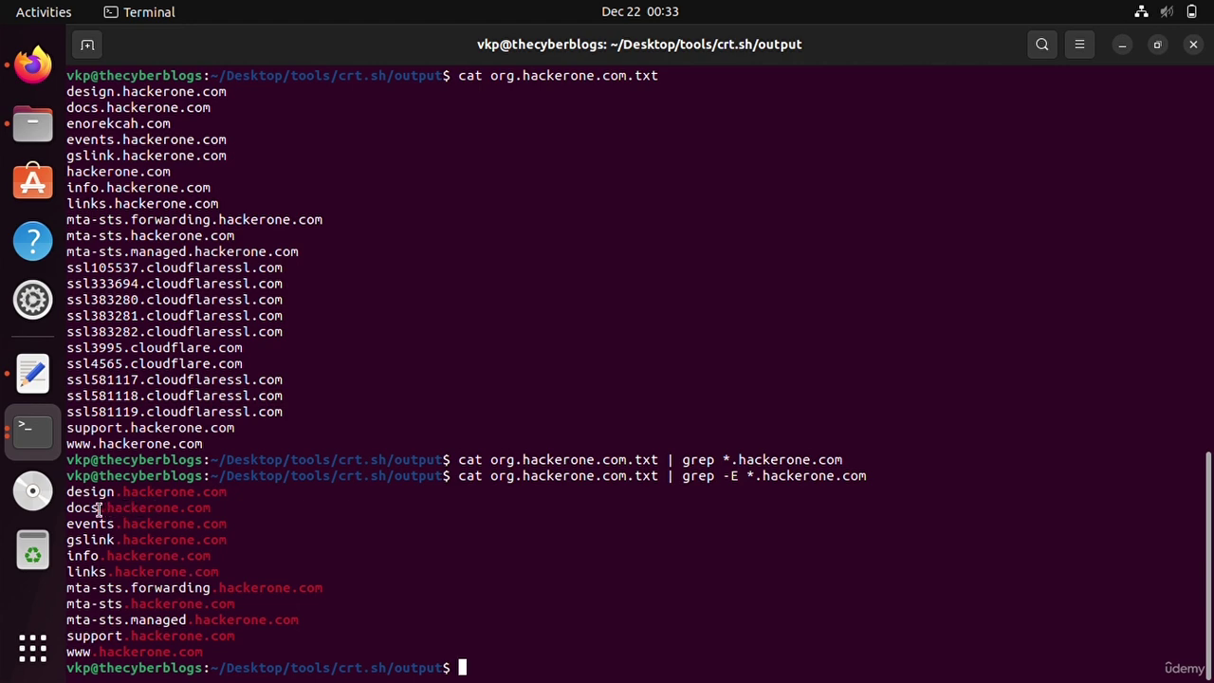
Step: Highlight the eleven filtered subdomains and the ssl105537.cloudflaressl.com entry above them
left_click_drag(69, 493, 224, 669)
left_click(235, 667)
scroll(313, 552, "up", 3)
left_click_drag(69, 399, 298, 412)
left_click(298, 412)
scroll(171, 489, "down", 3)
Step: Highlight the -E option, * wildcard and .hackerone.com pattern in the grep command
left_click_drag(892, 464, 827, 485)
left_click(676, 485)
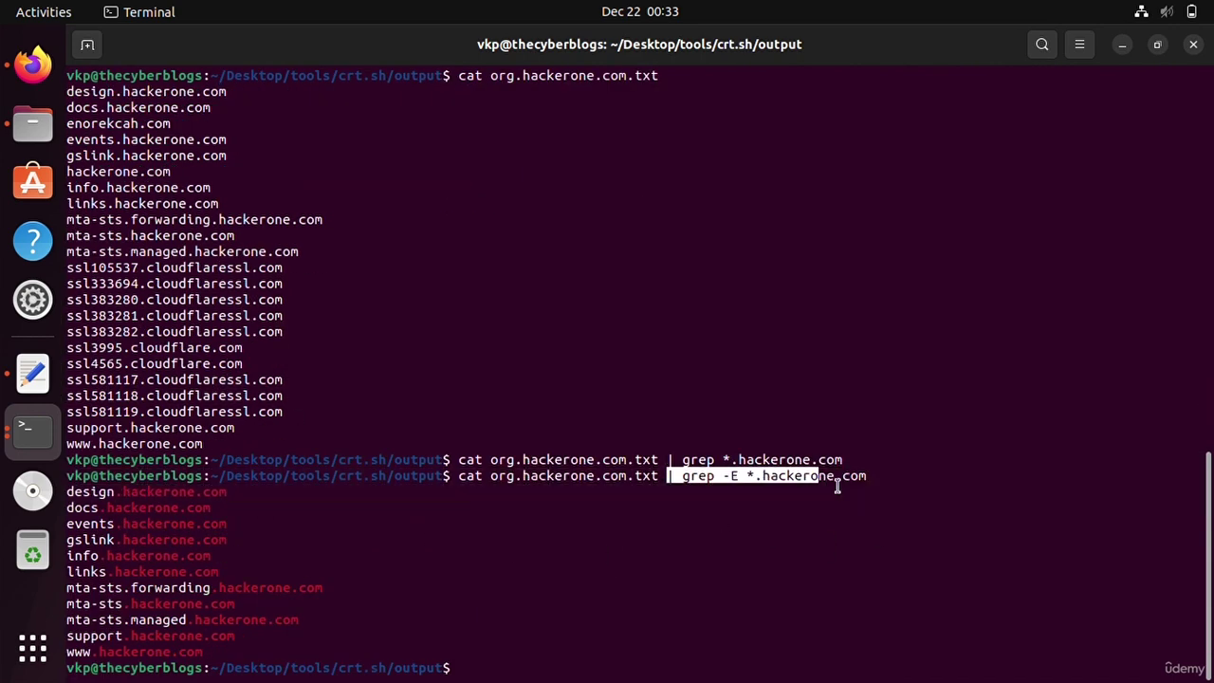
left_click(827, 486)
left_click_drag(689, 490, 718, 492)
left_click(751, 490)
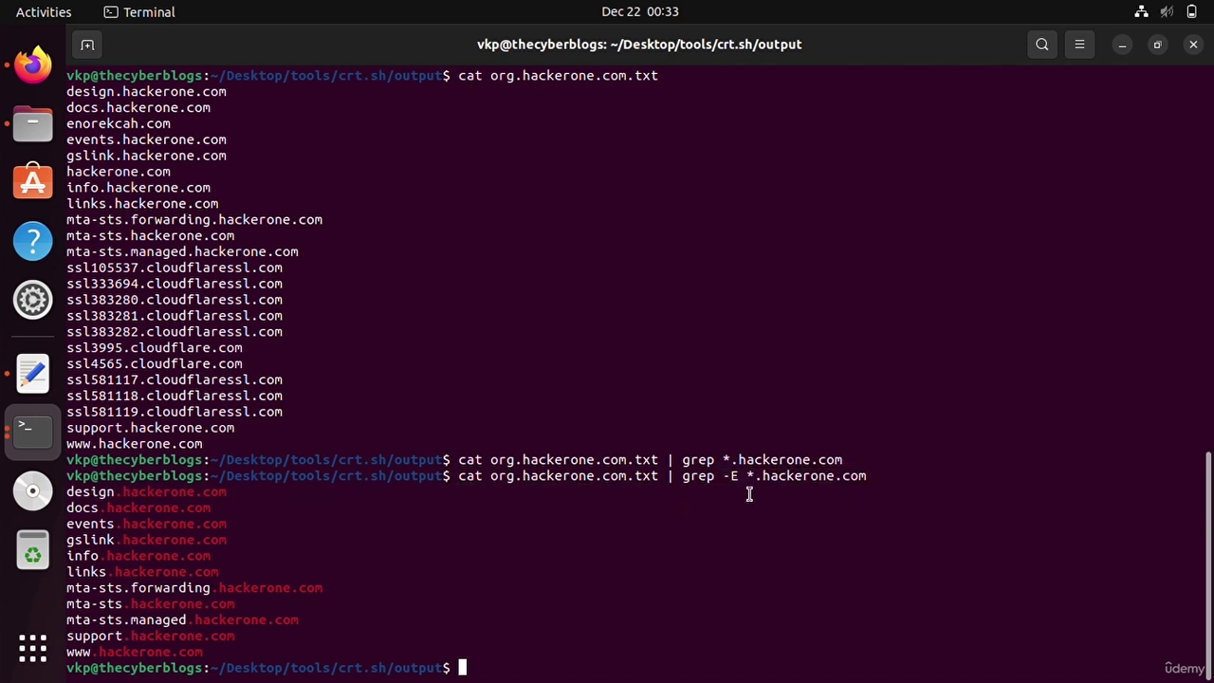
double_click(731, 480)
left_click(750, 486)
left_click_drag(750, 485, 726, 483)
left_click(727, 483)
double_click(755, 483)
left_click_drag(764, 487, 886, 487)
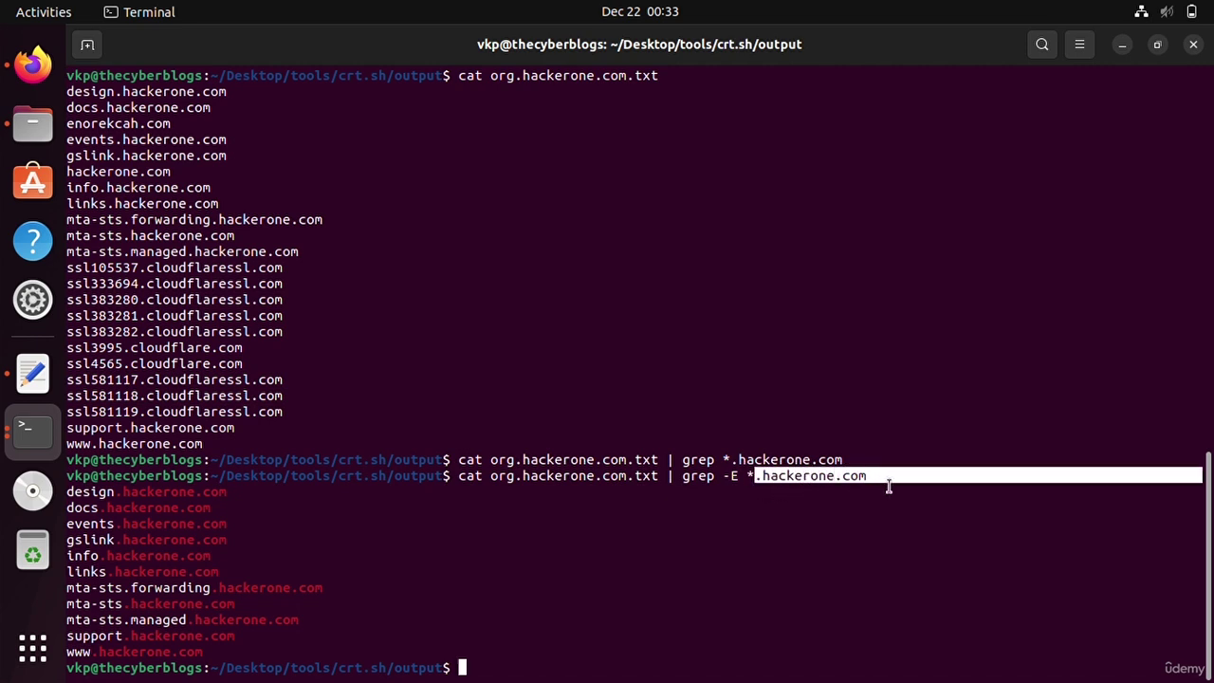
left_click(886, 488)
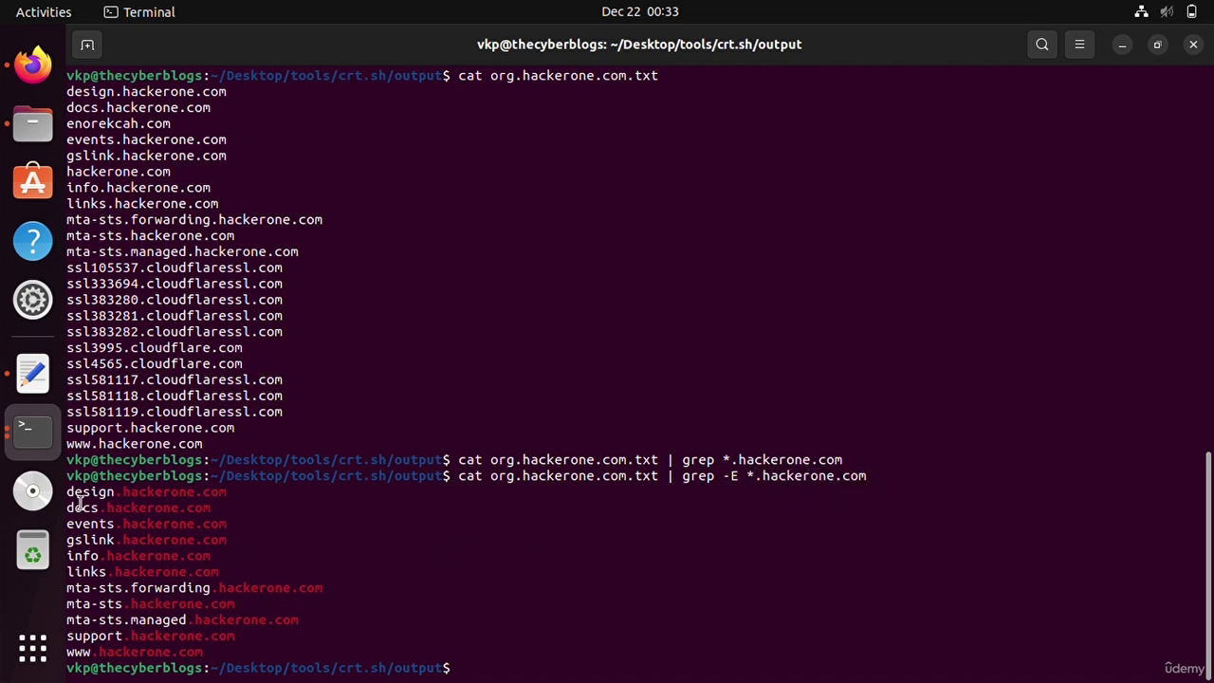
left_click_drag(68, 496, 236, 661)
left_click(237, 661)
Step: Return to the crt.sh hackerone.com certificate results in Firefox and scroll down
left_click(32, 64)
scroll(405, 413, "down", 15)
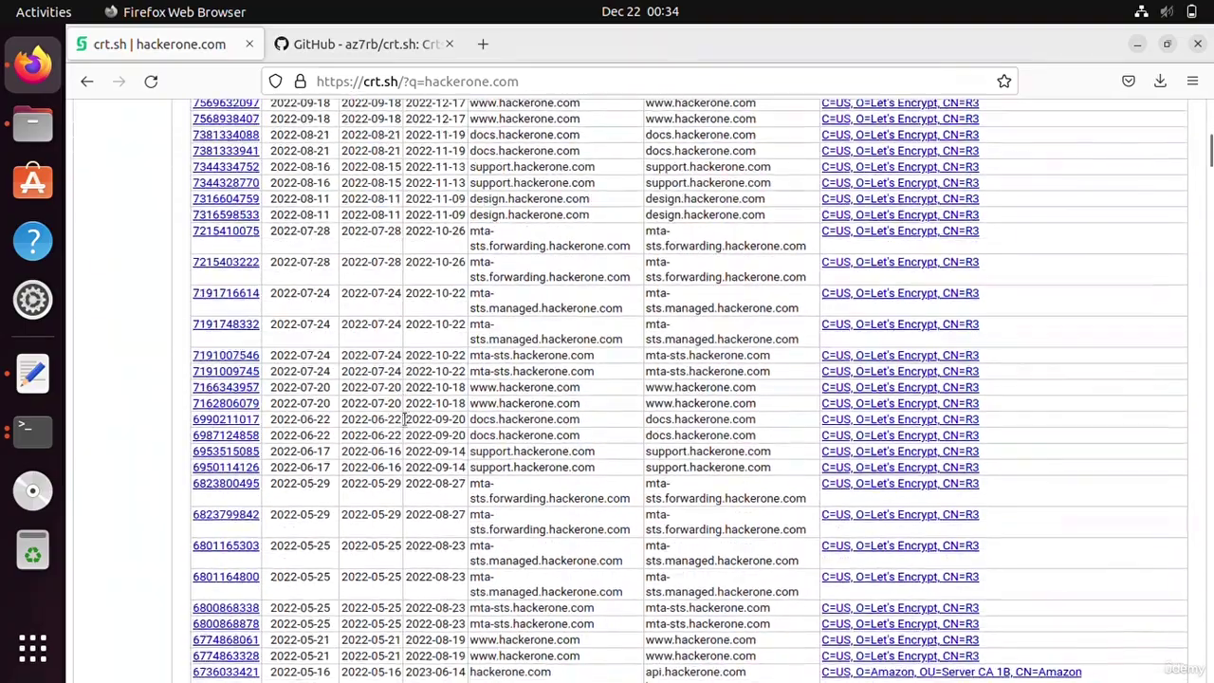
scroll(405, 418, "down", 3)
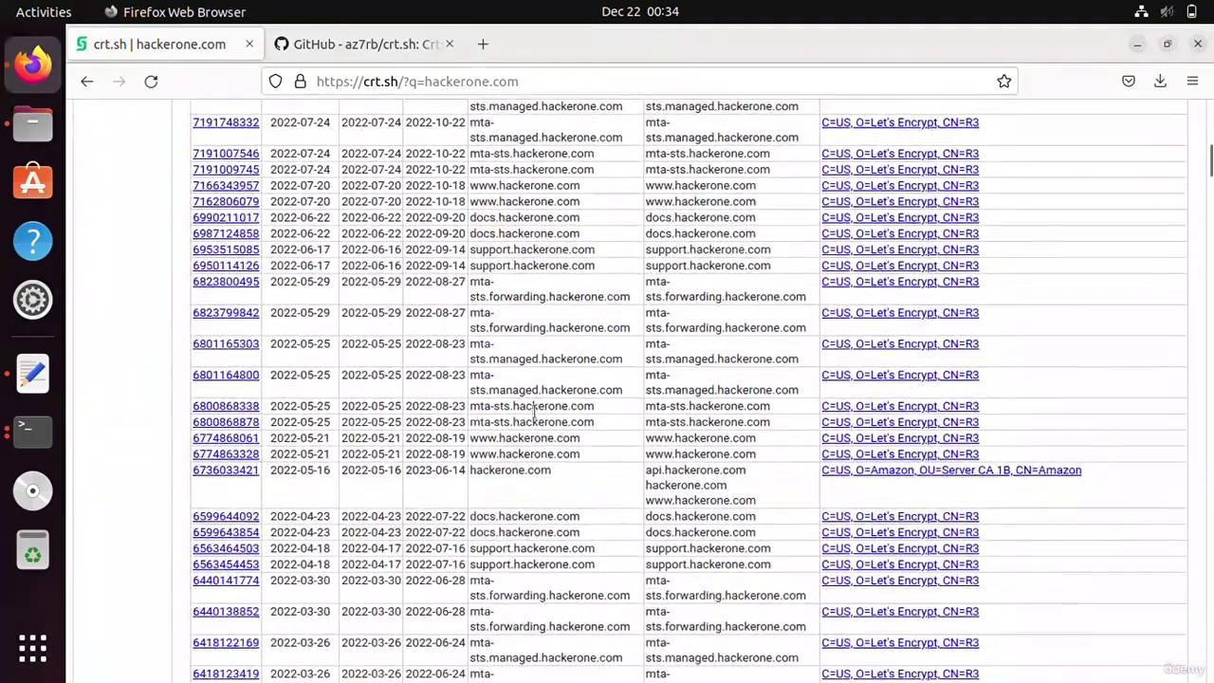